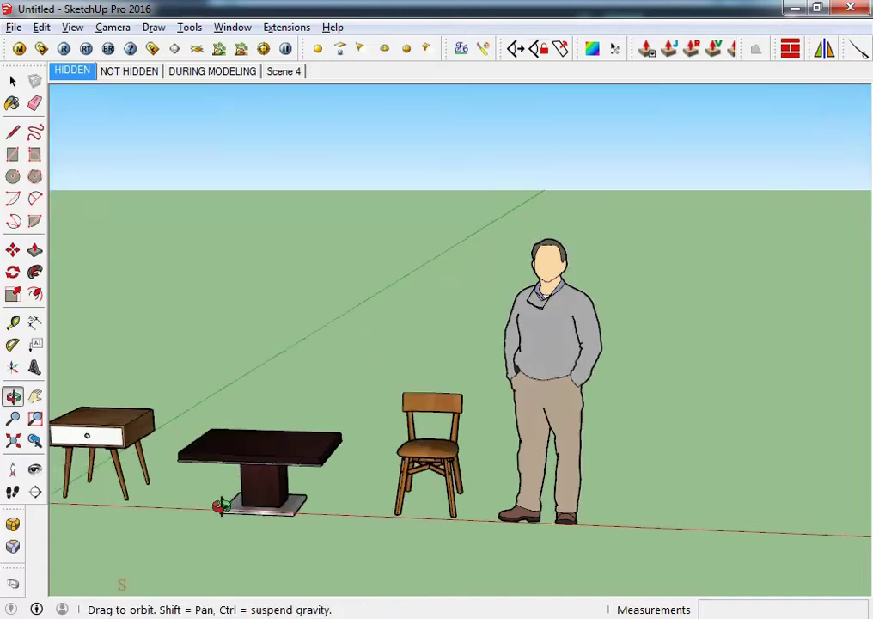
- Orbit and zoom to the nightstand and select it
{"action": "scroll", "coordinate": [335, 306], "scroll_direction": "up", "scroll_amount": 3}
{"action": "scroll", "coordinate": [303, 292], "scroll_direction": "up", "scroll_amount": 2}
{"action": "scroll", "coordinate": [326, 300], "scroll_direction": "up", "scroll_amount": 2}
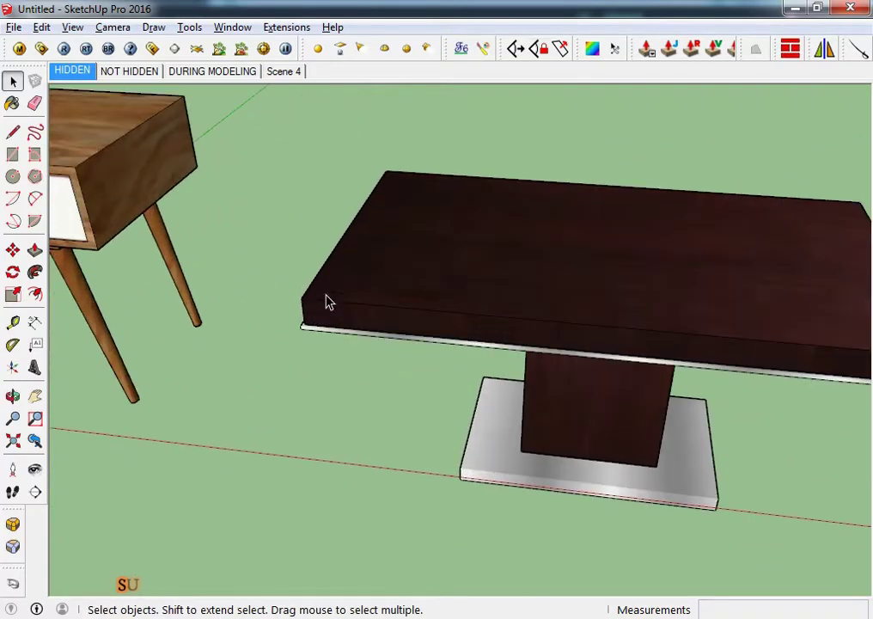
{"action": "middle_click_drag", "start_coordinate": [325, 300], "coordinate": [723, 384]}
{"action": "scroll", "coordinate": [343, 315], "scroll_direction": "up", "scroll_amount": 2}
{"action": "left_click", "coordinate": [342, 325]}
- Check the nightstand's top corner with Tape Measure, then start scaling it toward 2.5' along red
{"action": "key", "text": "t"}
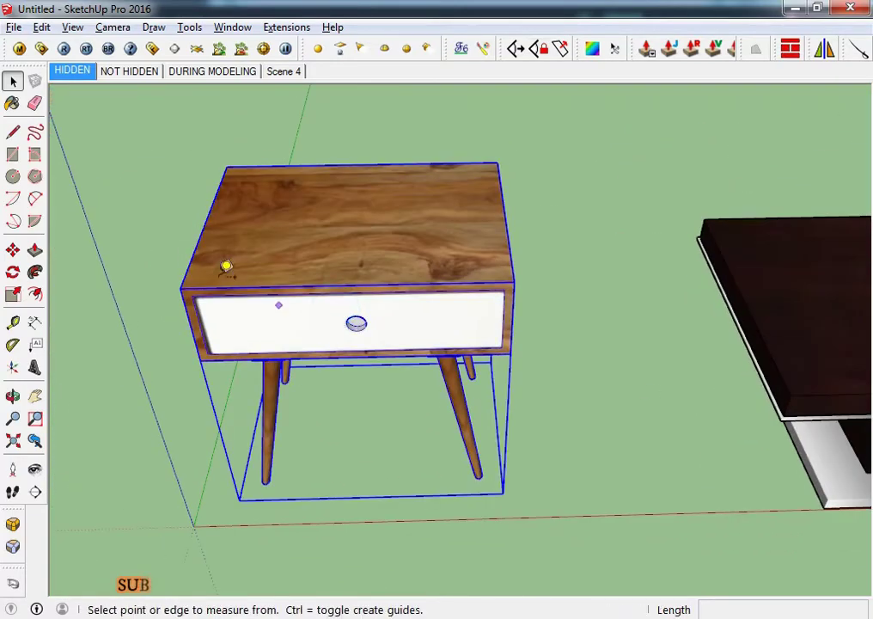
{"action": "left_click", "coordinate": [181, 288]}
{"action": "key", "text": "space"}
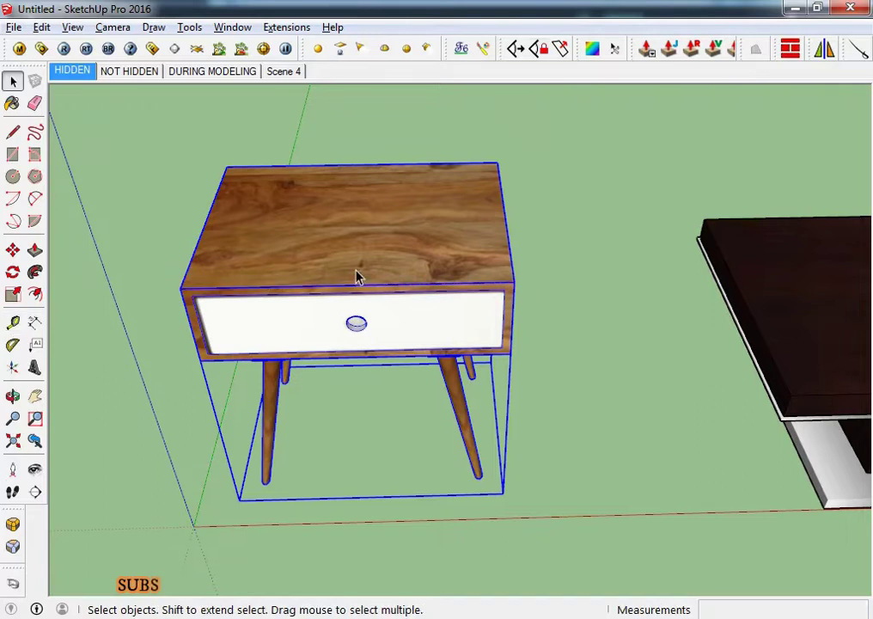
{"action": "middle_click_drag", "start_coordinate": [417, 319], "coordinate": [550, 337]}
{"action": "key", "text": "s"}
{"action": "type", "text": "2.5'"}
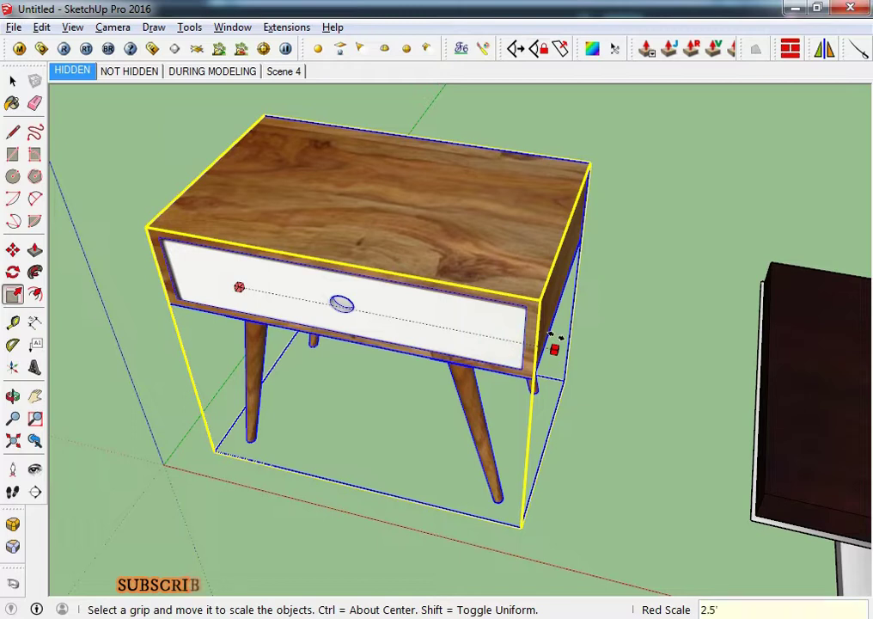
- Finish widening the nightstand and measure its new 2'6" width
{"action": "left_click_drag", "start_coordinate": [551, 335], "coordinate": [565, 347]}
{"action": "key", "text": "space"}
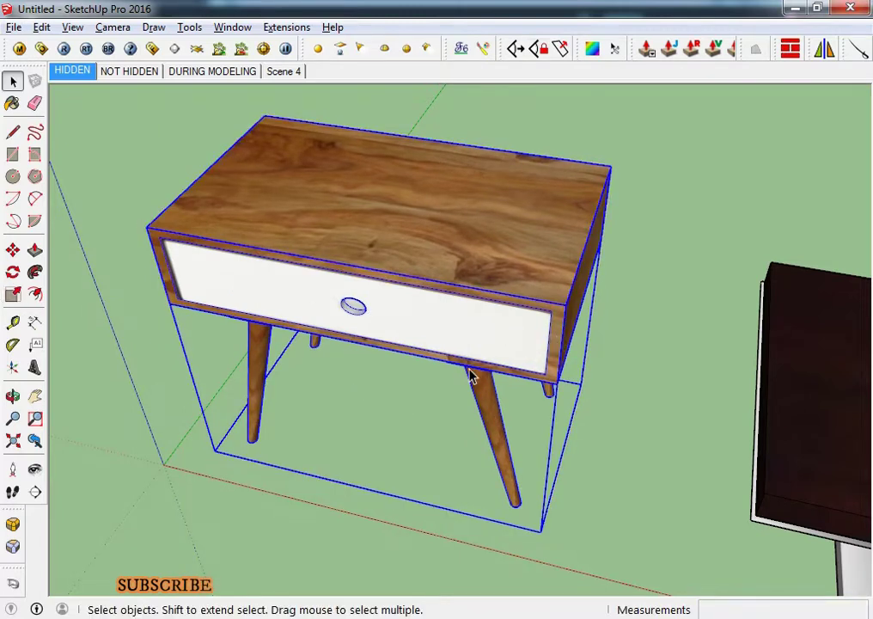
{"action": "key", "text": "t"}
{"action": "left_click", "coordinate": [147, 222]}
{"action": "left_click", "coordinate": [577, 300]}
{"action": "left_click", "coordinate": [577, 300]}
{"action": "scroll", "coordinate": [589, 241], "scroll_direction": "up", "scroll_amount": 3}
{"action": "scroll", "coordinate": [444, 292], "scroll_direction": "up", "scroll_amount": 2}
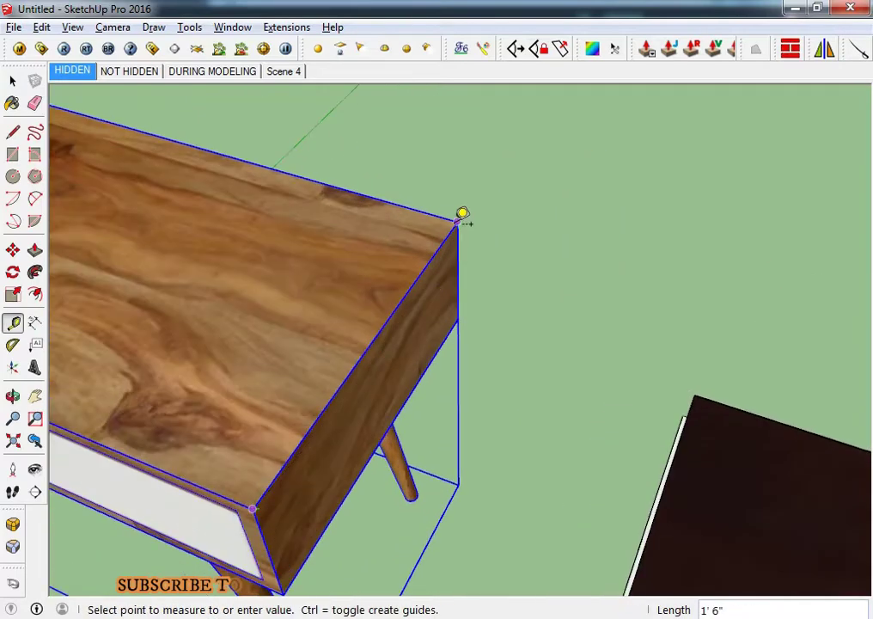
{"action": "mouse_move", "coordinate": [462, 213]}
{"action": "middle_mouse_down"}
{"action": "mouse_move", "coordinate": [383, 311]}
{"action": "mouse_move", "coordinate": [230, 410]}
{"action": "mouse_move", "coordinate": [148, 390]}
{"action": "mouse_move", "coordinate": [325, 361]}
{"action": "middle_mouse_up"}
{"action": "key", "text": "space"}
- Scale the nightstand to 24" deep along green and re-measure its 2' depth
{"action": "key", "text": "s"}
{"action": "left_click_drag", "start_coordinate": [439, 332], "coordinate": [750, 366]}
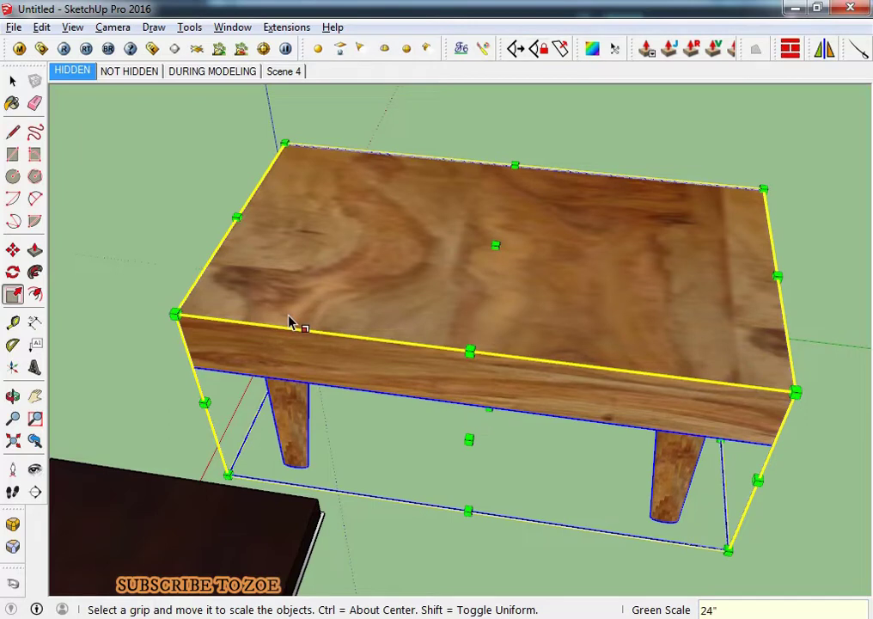
{"action": "key", "text": "ctrl+z"}
{"action": "key", "text": "space"}
{"action": "key", "text": "t"}
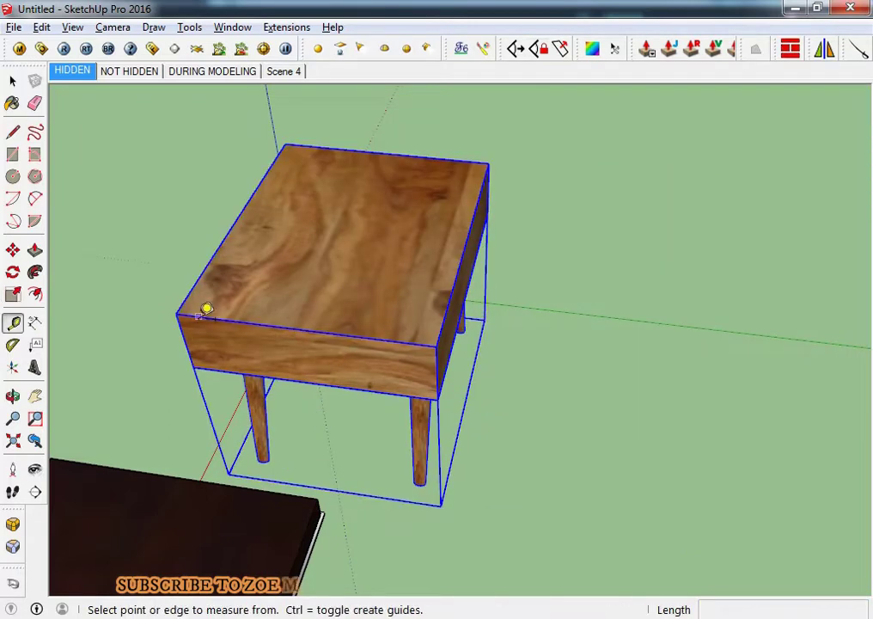
{"action": "left_click", "coordinate": [180, 311]}
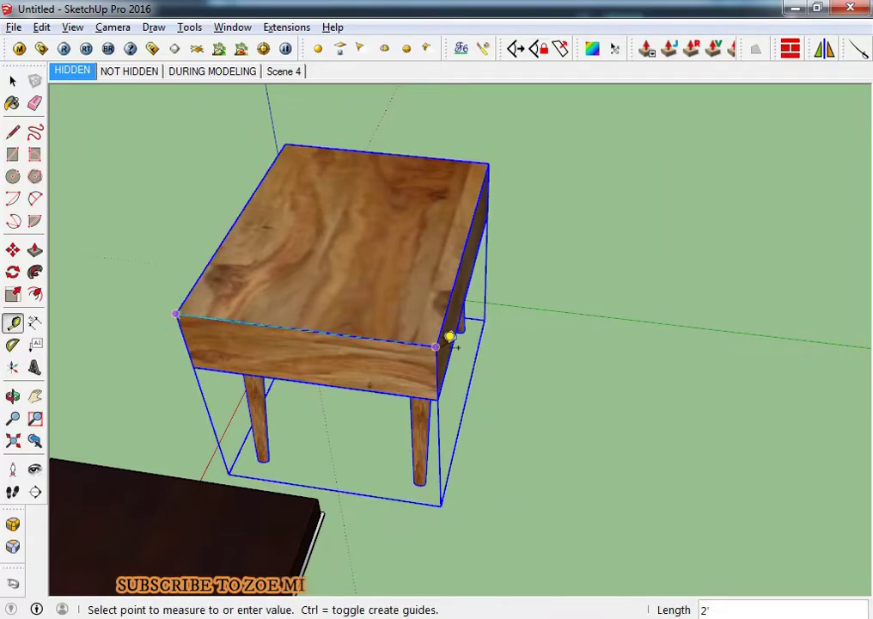
{"action": "mouse_move", "coordinate": [394, 333]}
{"action": "middle_mouse_down"}
{"action": "mouse_move", "coordinate": [741, 273]}
{"action": "mouse_move", "coordinate": [454, 328]}
{"action": "middle_mouse_up"}
- Measure the nightstand's height from its ground corner
{"action": "key", "text": "space"}
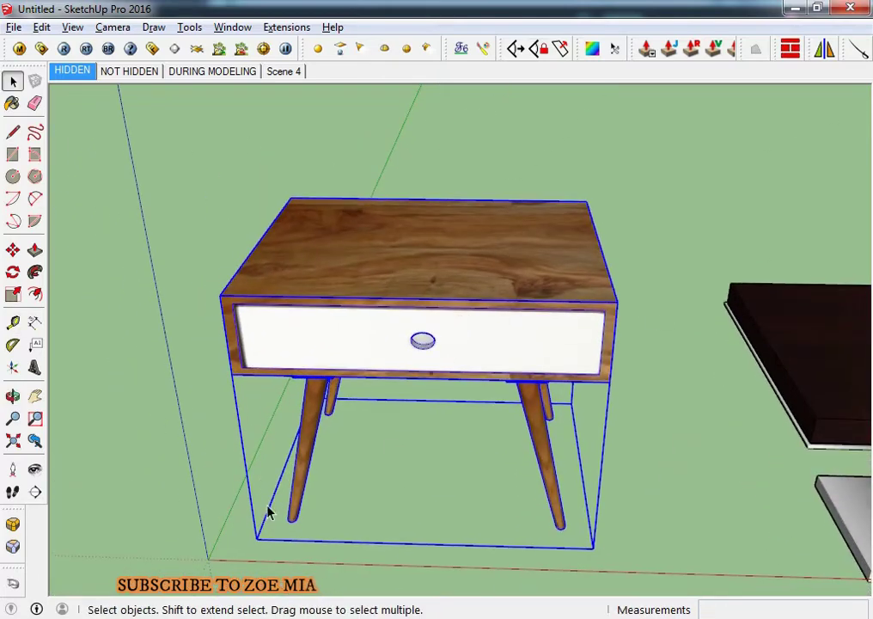
{"action": "key", "text": "t"}
{"action": "left_click", "coordinate": [208, 558]}
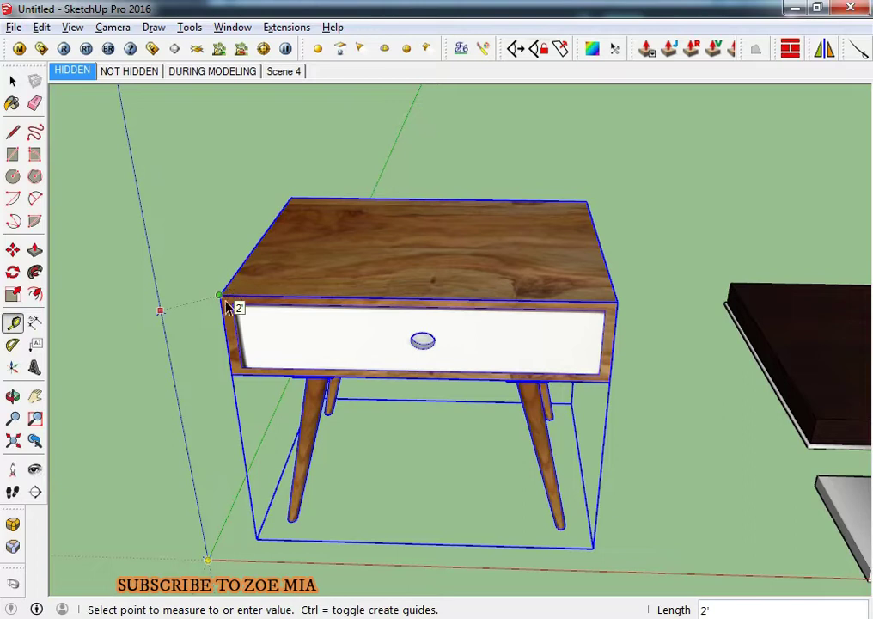
{"action": "key", "text": "space"}
- Scale the nightstand to 30" tall along blue and confirm it measures 2'6"
{"action": "key", "text": "s"}
{"action": "left_click_drag", "start_coordinate": [429, 241], "coordinate": [435, 194]}
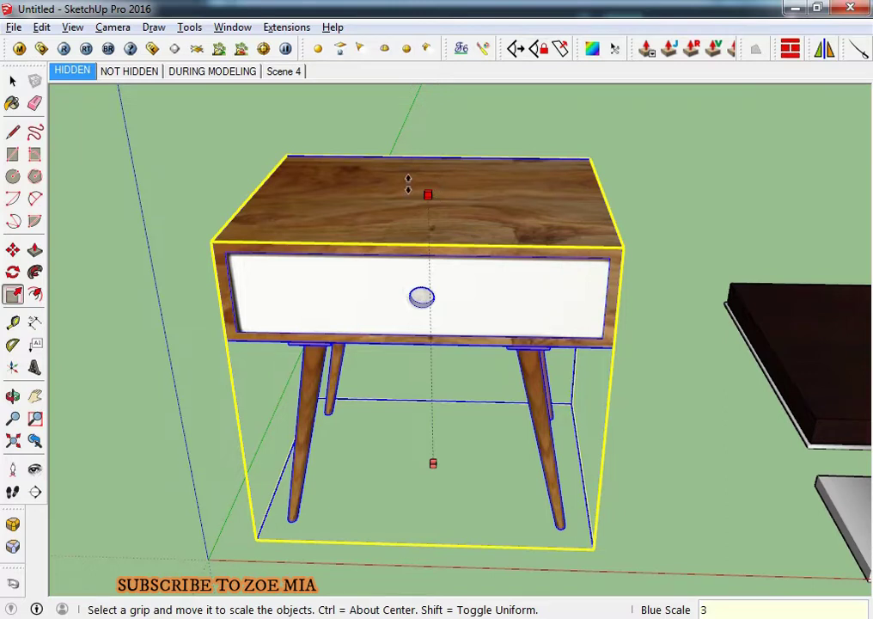
{"action": "left_click_drag", "start_coordinate": [408, 183], "coordinate": [418, 209]}
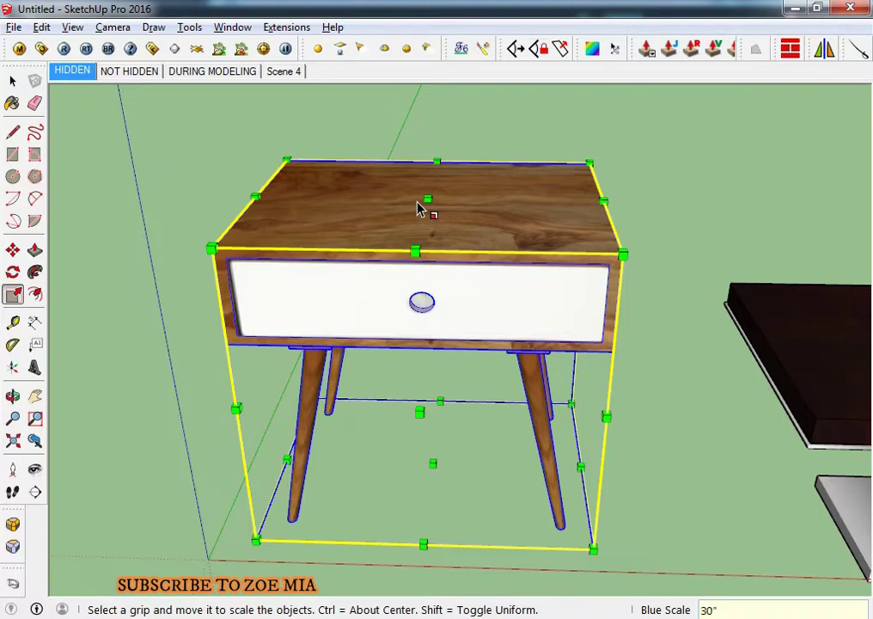
{"action": "key", "text": "Return"}
{"action": "key", "text": "space"}
{"action": "key", "text": "t"}
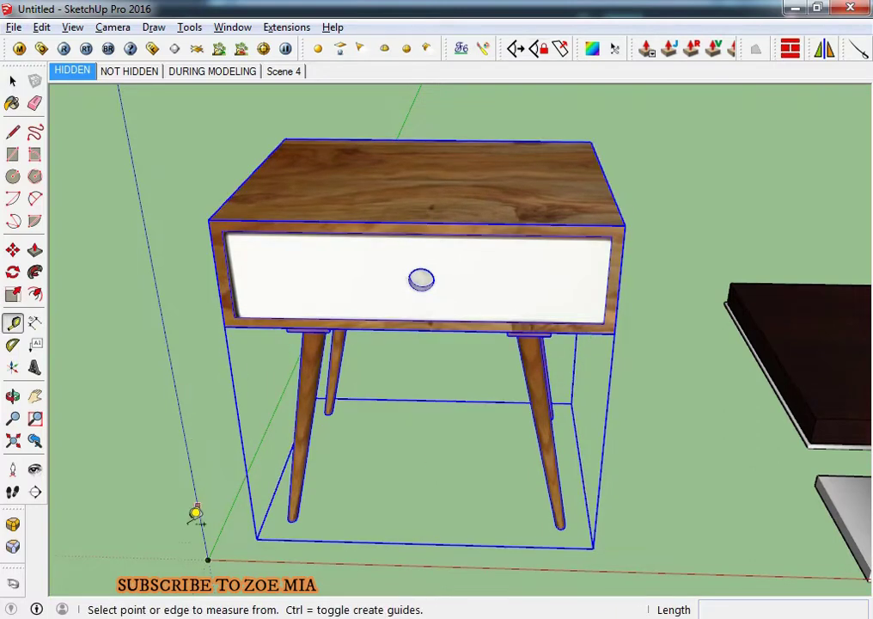
{"action": "left_click", "coordinate": [208, 559]}
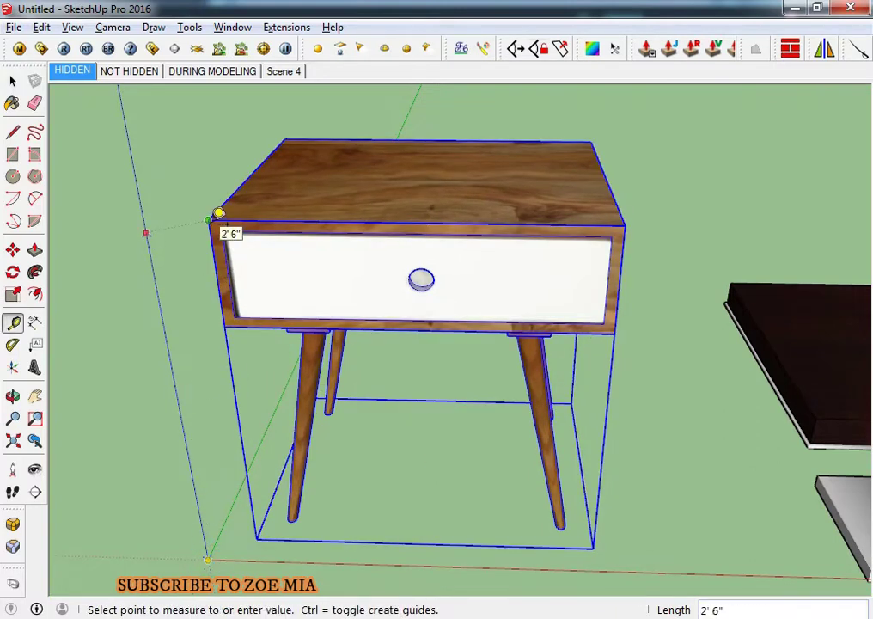
{"action": "key", "text": "space"}
- Orbit over to the coffee table and select it
{"action": "scroll", "coordinate": [189, 232], "scroll_direction": "down", "scroll_amount": 3}
{"action": "scroll", "coordinate": [283, 276], "scroll_direction": "up", "scroll_amount": 3}
{"action": "mouse_move", "coordinate": [283, 277]}
{"action": "middle_mouse_down"}
{"action": "mouse_move", "coordinate": [366, 396]}
{"action": "mouse_move", "coordinate": [441, 378]}
{"action": "mouse_move", "coordinate": [349, 349]}
{"action": "mouse_move", "coordinate": [576, 395]}
{"action": "mouse_move", "coordinate": [613, 452]}
{"action": "middle_mouse_up"}
{"action": "left_click", "coordinate": [441, 378]}
- Inspect the coffee table group's trim strip, then close the group leaving the table selected
{"action": "scroll", "coordinate": [580, 401], "scroll_direction": "up", "scroll_amount": 3}
{"action": "double_click", "coordinate": [580, 401]}
{"action": "scroll", "coordinate": [581, 401], "scroll_direction": "up", "scroll_amount": 3}
{"action": "left_click", "coordinate": [613, 453]}
{"action": "key", "text": "Escape"}
{"action": "scroll", "coordinate": [537, 384], "scroll_direction": "down", "scroll_amount": 2}
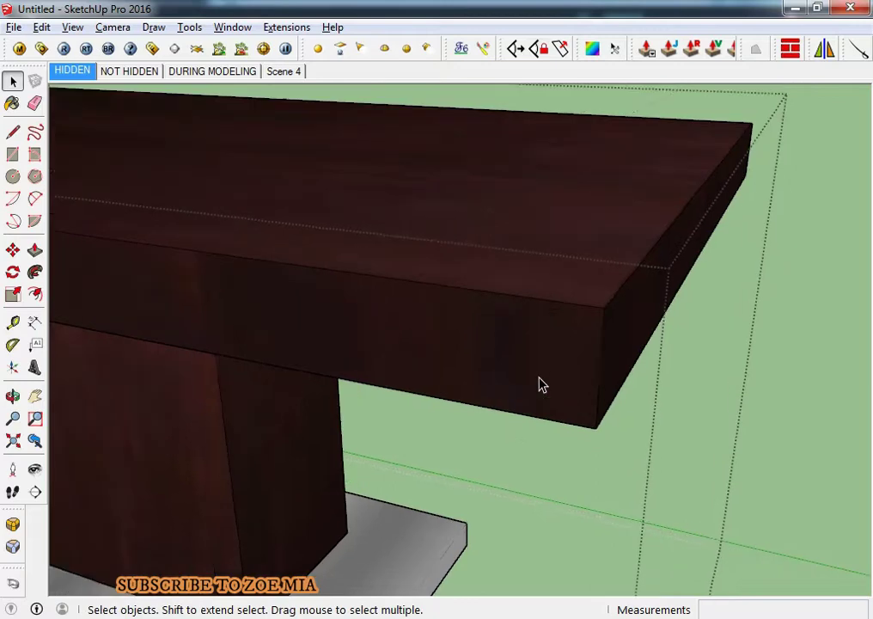
{"action": "scroll", "coordinate": [538, 384], "scroll_direction": "down", "scroll_amount": 2}
{"action": "scroll", "coordinate": [530, 380], "scroll_direction": "down", "scroll_amount": 3}
{"action": "key", "text": "Escape"}
{"action": "middle_click_drag", "start_coordinate": [530, 379], "coordinate": [542, 370]}
{"action": "scroll", "coordinate": [541, 378], "scroll_direction": "up", "scroll_amount": 3}
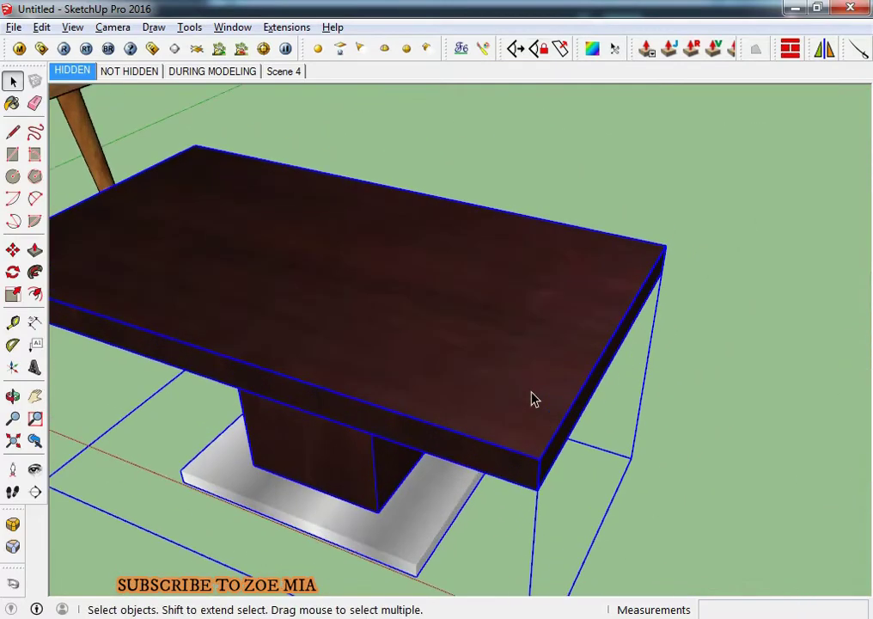
- Measure the coffee table from its corner
{"action": "key", "text": "t"}
{"action": "left_click", "coordinate": [540, 458]}
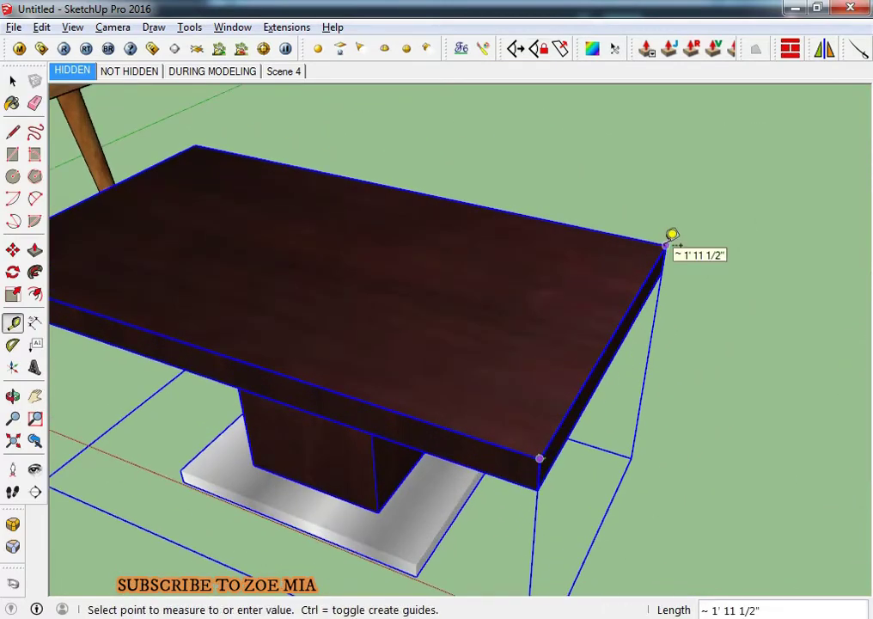
{"action": "key", "text": "space"}
{"action": "scroll", "coordinate": [403, 386], "scroll_direction": "down", "scroll_amount": 3}
{"action": "middle_click_drag", "start_coordinate": [403, 386], "coordinate": [398, 392]}
- Stretch the coffee table along red and re-measure its 3' 3 5/8" long edge
{"action": "key", "text": "s"}
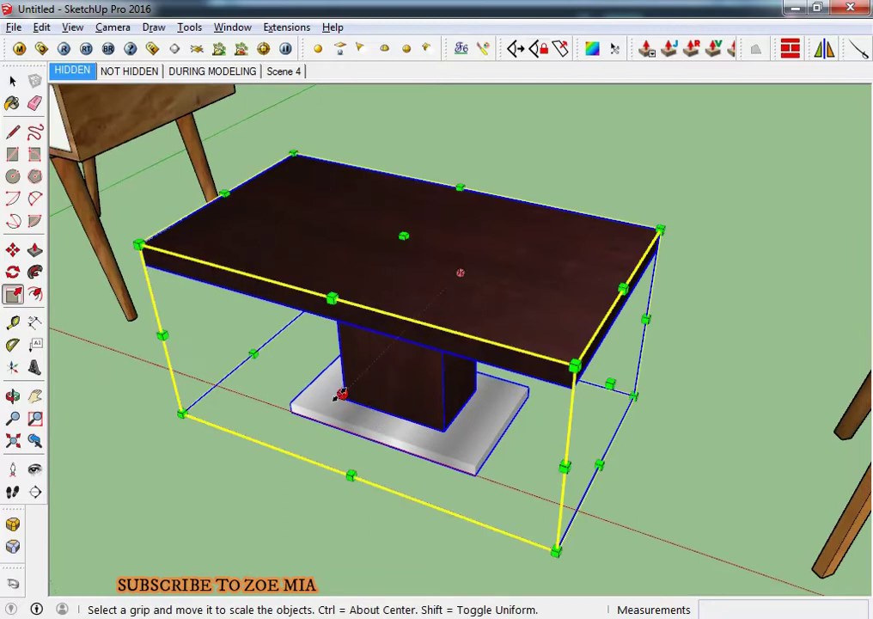
{"action": "left_click_drag", "start_coordinate": [341, 394], "coordinate": [258, 479]}
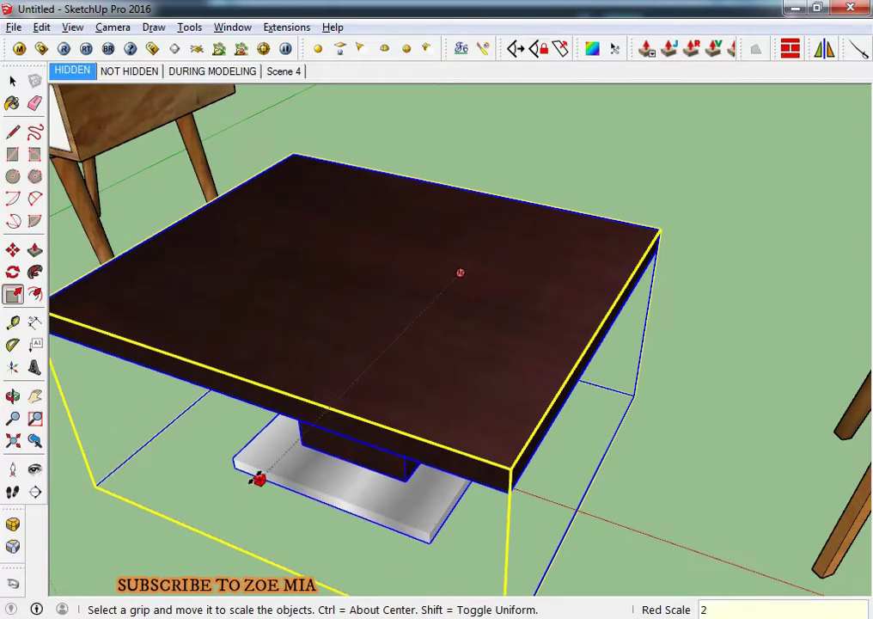
{"action": "left_click", "coordinate": [258, 479]}
{"action": "key", "text": "space"}
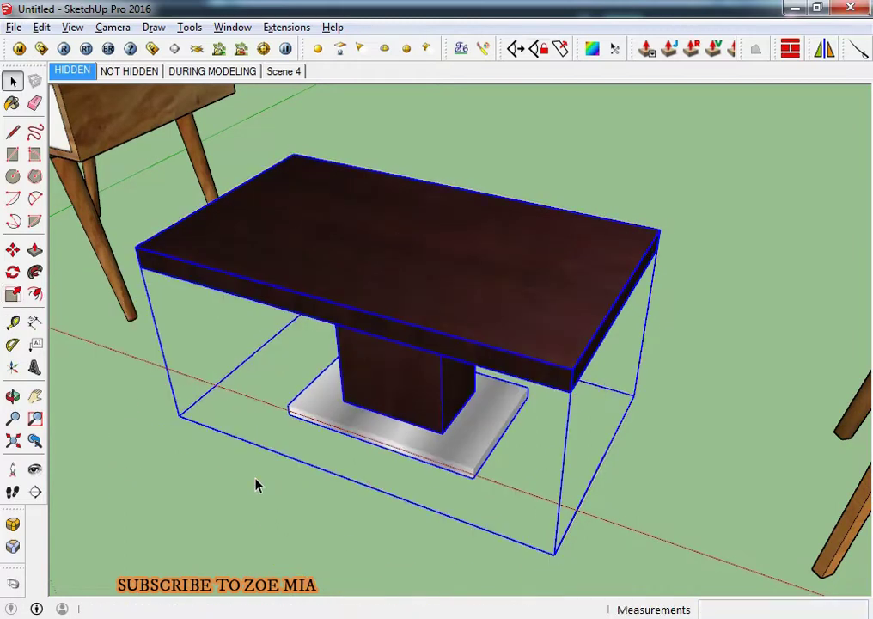
{"action": "middle_click_drag", "start_coordinate": [255, 481], "coordinate": [395, 362]}
{"action": "key", "text": "t"}
{"action": "left_click", "coordinate": [126, 297]}
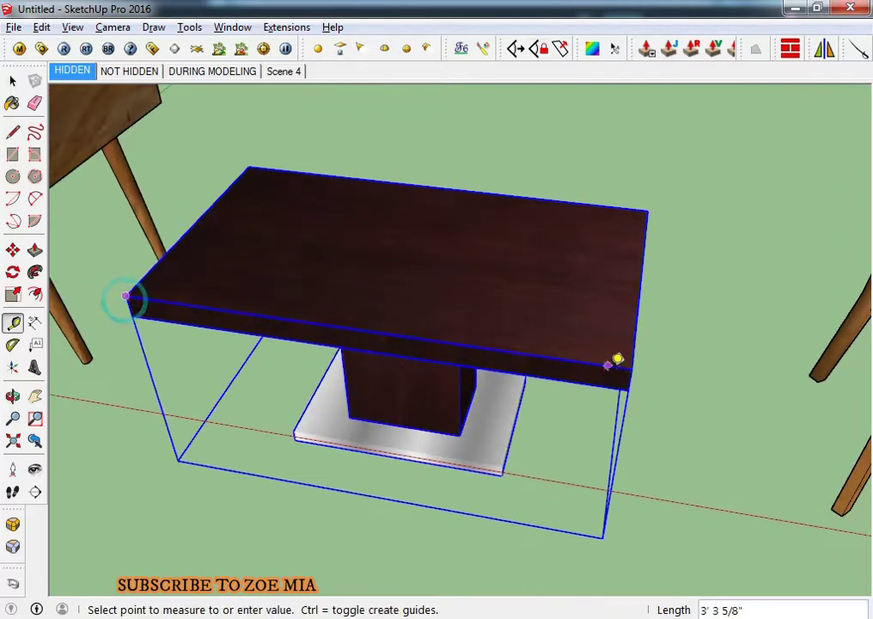
{"action": "key", "text": "space"}
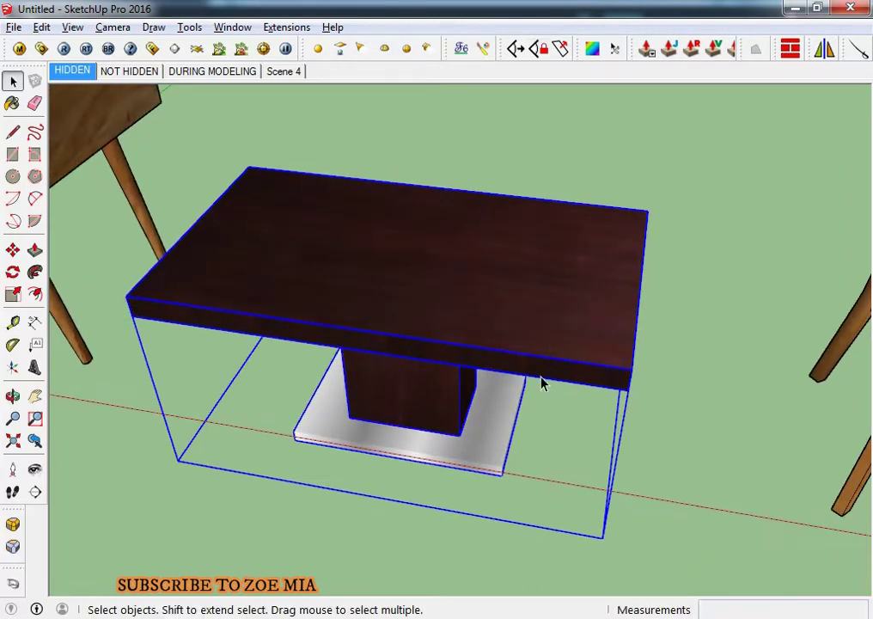
- Scale the coffee table along green, entering 36"
{"action": "middle_click_drag", "start_coordinate": [539, 379], "coordinate": [601, 417]}
{"action": "key", "text": "s"}
{"action": "left_click_drag", "start_coordinate": [611, 388], "coordinate": [550, 382]}
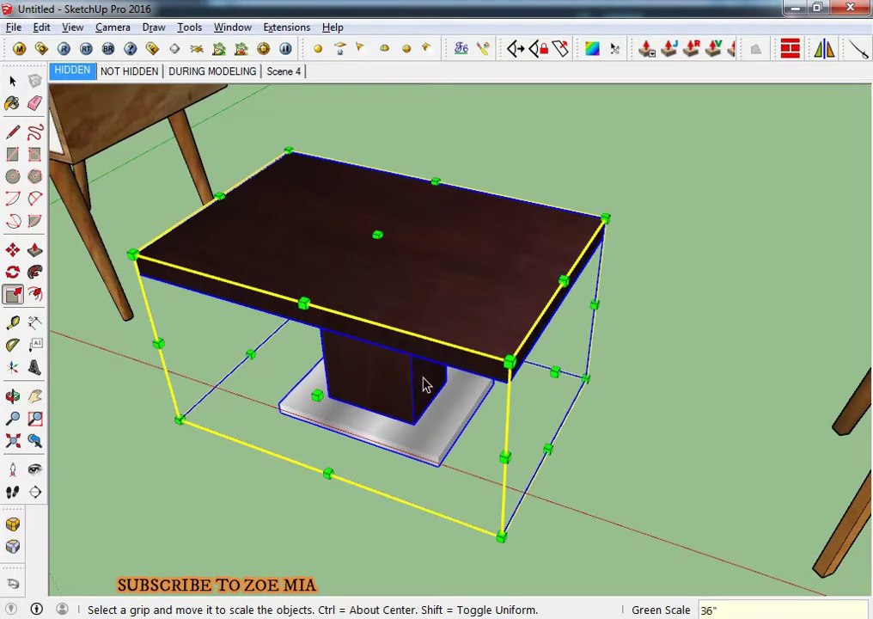
- Apply the 36" green scale and measure the tabletop's 3' edge
{"action": "key", "text": "space"}
{"action": "middle_click_drag", "start_coordinate": [424, 384], "coordinate": [449, 384]}
{"action": "key", "text": "t"}
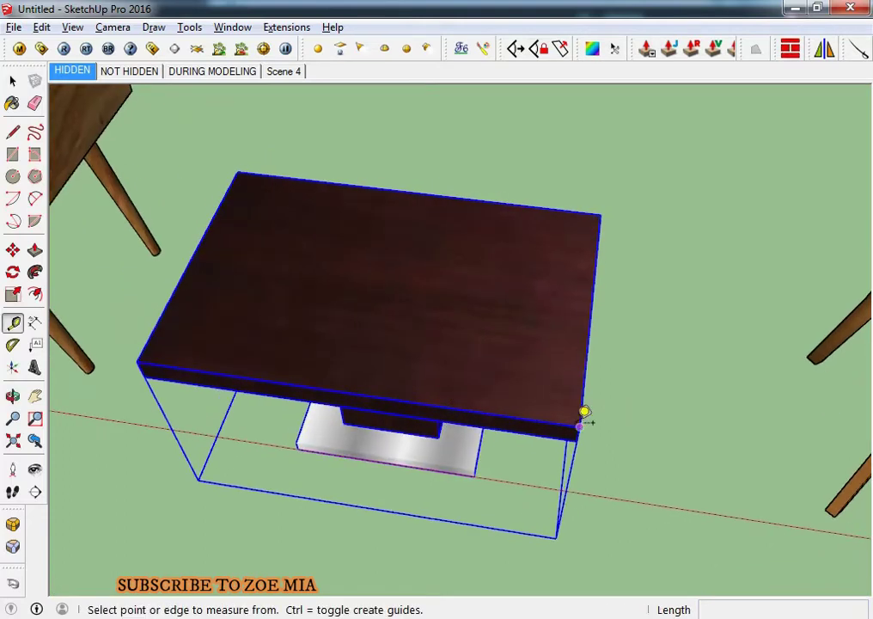
{"action": "left_click", "coordinate": [583, 414]}
{"action": "scroll", "coordinate": [584, 351], "scroll_direction": "up", "scroll_amount": 5}
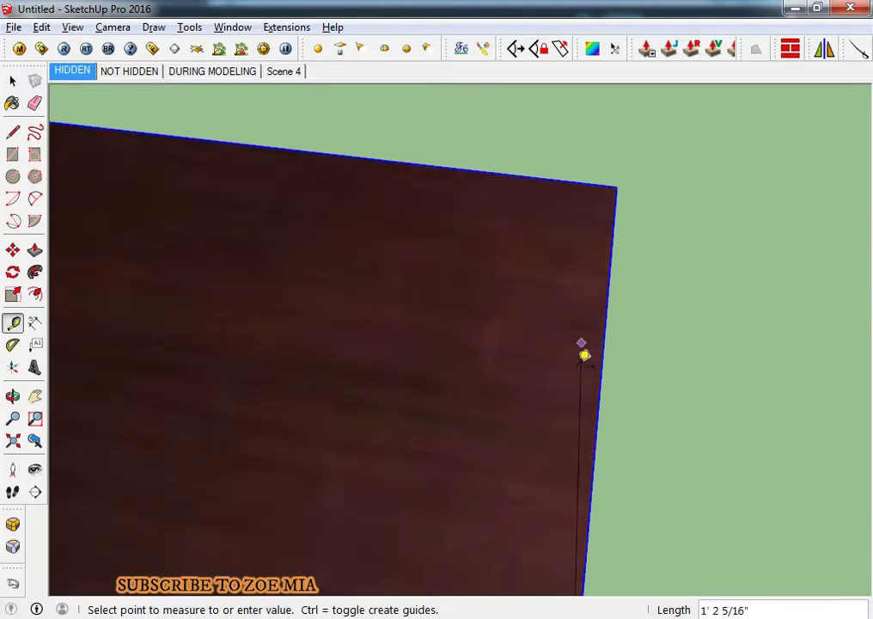
{"action": "middle_click_drag", "start_coordinate": [584, 350], "coordinate": [326, 415]}
- Confirm the tabletop's other edge measures about 2', viewing it from below
{"action": "scroll", "coordinate": [571, 284], "scroll_direction": "up", "scroll_amount": 1}
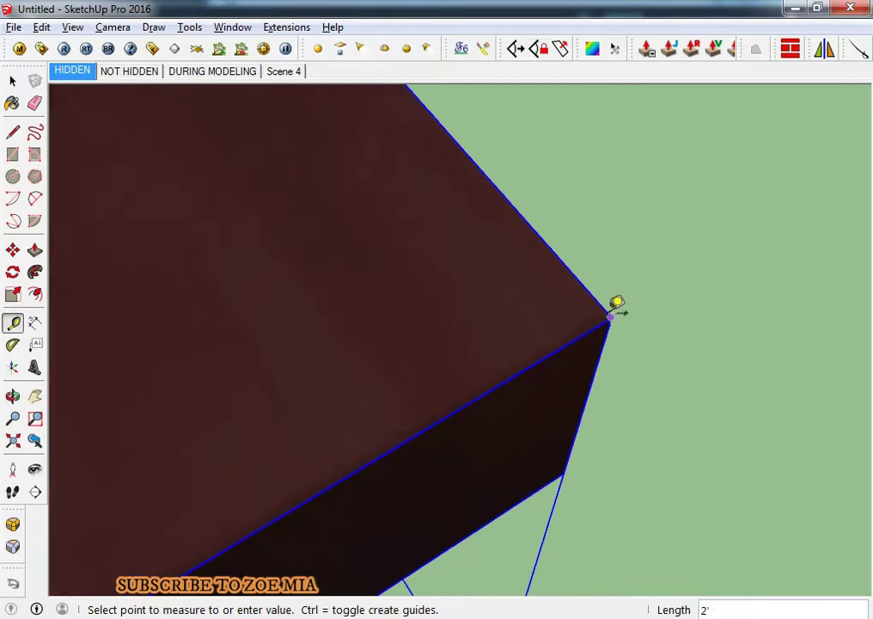
{"action": "scroll", "coordinate": [615, 310], "scroll_direction": "down", "scroll_amount": 1}
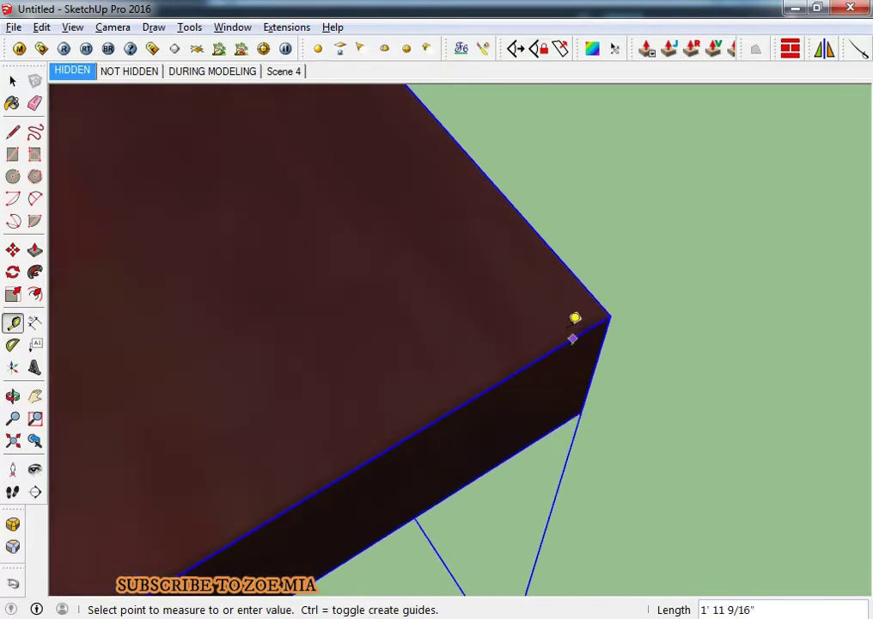
{"action": "scroll", "coordinate": [347, 332], "scroll_direction": "down", "scroll_amount": 2}
{"action": "mouse_move", "coordinate": [347, 331]}
{"action": "middle_mouse_down"}
{"action": "mouse_move", "coordinate": [407, 461]}
{"action": "mouse_move", "coordinate": [165, 316]}
{"action": "middle_mouse_up"}
{"action": "scroll", "coordinate": [165, 316], "scroll_direction": "up", "scroll_amount": 2}
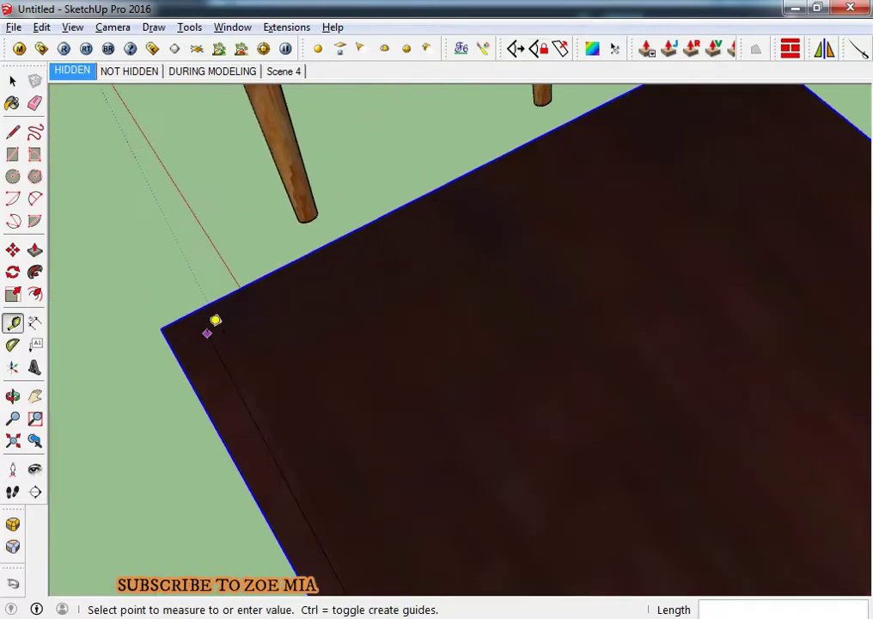
{"action": "scroll", "coordinate": [177, 336], "scroll_direction": "up", "scroll_amount": 1}
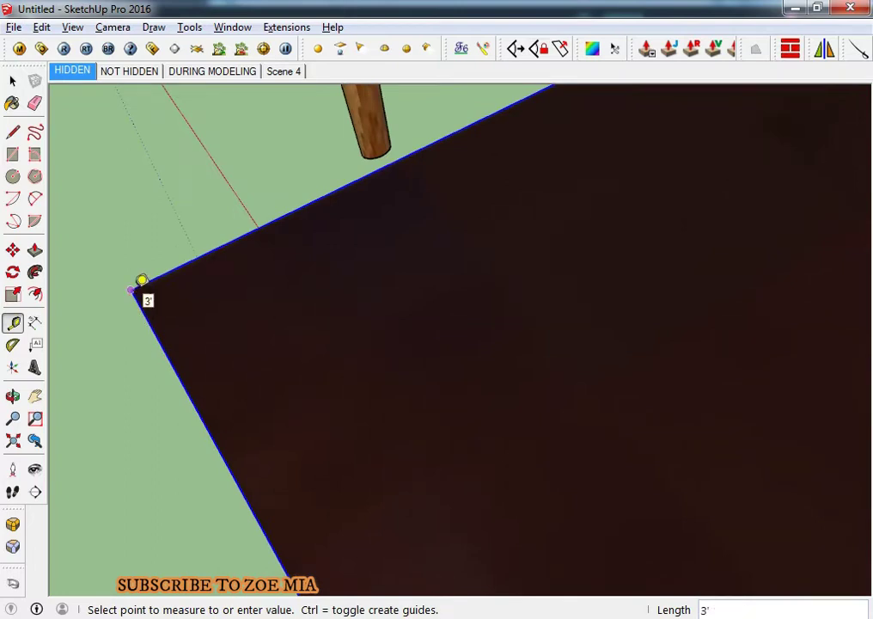
{"action": "scroll", "coordinate": [418, 362], "scroll_direction": "down", "scroll_amount": 2}
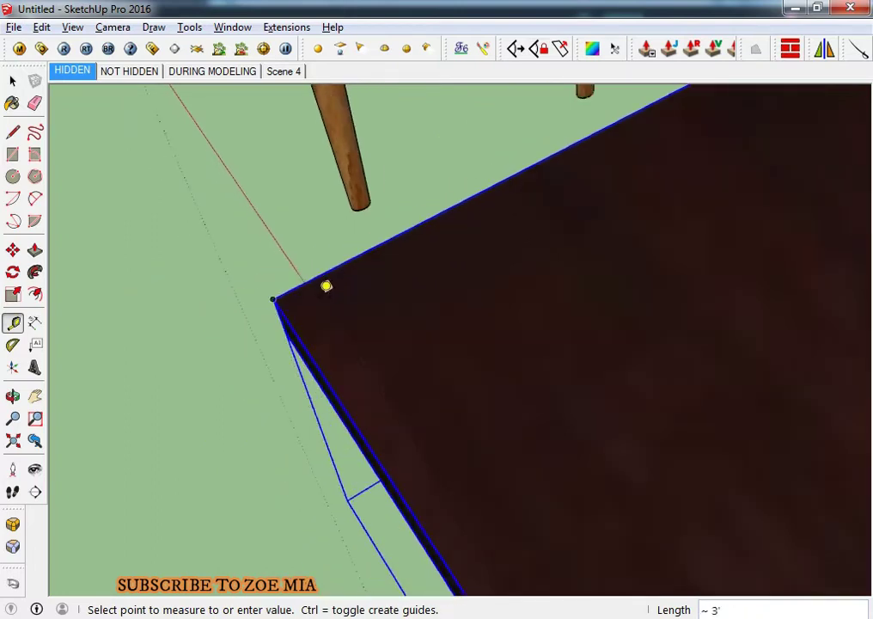
- Orbit out to a side view showing the table, chair and figure
{"action": "key", "text": "space"}
{"action": "scroll", "coordinate": [371, 343], "scroll_direction": "down", "scroll_amount": 2}
{"action": "mouse_move", "coordinate": [370, 342]}
{"action": "middle_mouse_down"}
{"action": "mouse_move", "coordinate": [655, 324]}
{"action": "mouse_move", "coordinate": [409, 370]}
{"action": "mouse_move", "coordinate": [311, 308]}
{"action": "mouse_move", "coordinate": [496, 328]}
{"action": "middle_mouse_up"}
{"action": "key", "text": "space"}
{"action": "scroll", "coordinate": [499, 335], "scroll_direction": "up", "scroll_amount": 2}
{"action": "scroll", "coordinate": [500, 337], "scroll_direction": "up", "scroll_amount": 2}
- Select the chair and zoom in on a low rear view of it
{"action": "left_click", "coordinate": [505, 325]}
{"action": "mouse_move", "coordinate": [511, 432]}
{"action": "middle_mouse_down"}
{"action": "mouse_move", "coordinate": [533, 514]}
{"action": "mouse_move", "coordinate": [853, 432]}
{"action": "mouse_move", "coordinate": [503, 452]}
{"action": "middle_mouse_up"}
{"action": "scroll", "coordinate": [530, 415], "scroll_direction": "up", "scroll_amount": 2}
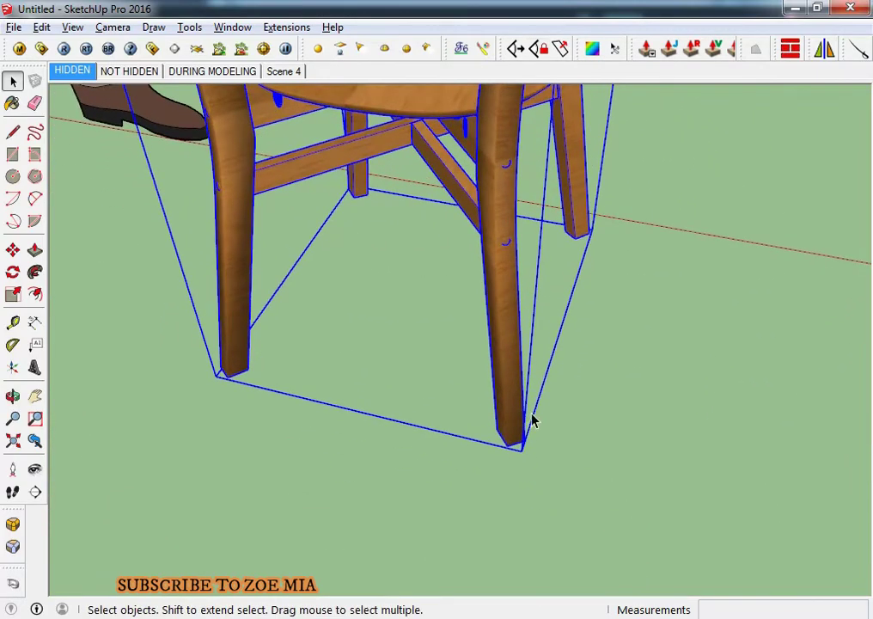
{"action": "scroll", "coordinate": [544, 450], "scroll_direction": "up", "scroll_amount": 2}
{"action": "scroll", "coordinate": [531, 446], "scroll_direction": "up", "scroll_amount": 3}
{"action": "scroll", "coordinate": [531, 447], "scroll_direction": "up", "scroll_amount": 1}
- Measure the 1'6" spacing between the chair's legs
{"action": "key", "text": "t"}
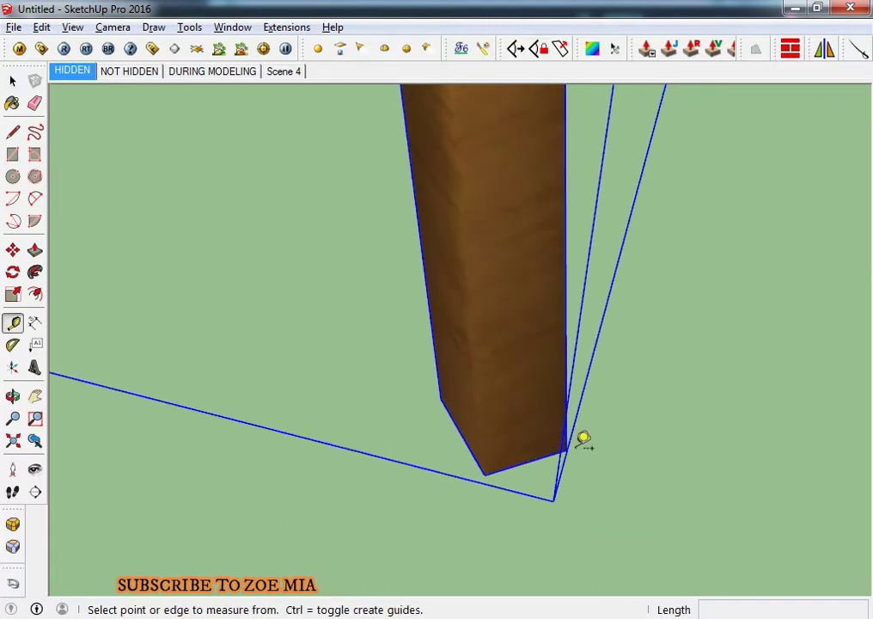
{"action": "left_click", "coordinate": [567, 441]}
{"action": "middle_click_drag", "start_coordinate": [359, 318], "coordinate": [707, 321]}
{"action": "mouse_move", "coordinate": [531, 346]}
{"action": "middle_mouse_down"}
{"action": "mouse_move", "coordinate": [676, 411]}
{"action": "mouse_move", "coordinate": [518, 318]}
{"action": "middle_mouse_up"}
{"action": "scroll", "coordinate": [475, 343], "scroll_direction": "down", "scroll_amount": 2}
{"action": "scroll", "coordinate": [495, 332], "scroll_direction": "up", "scroll_amount": 1}
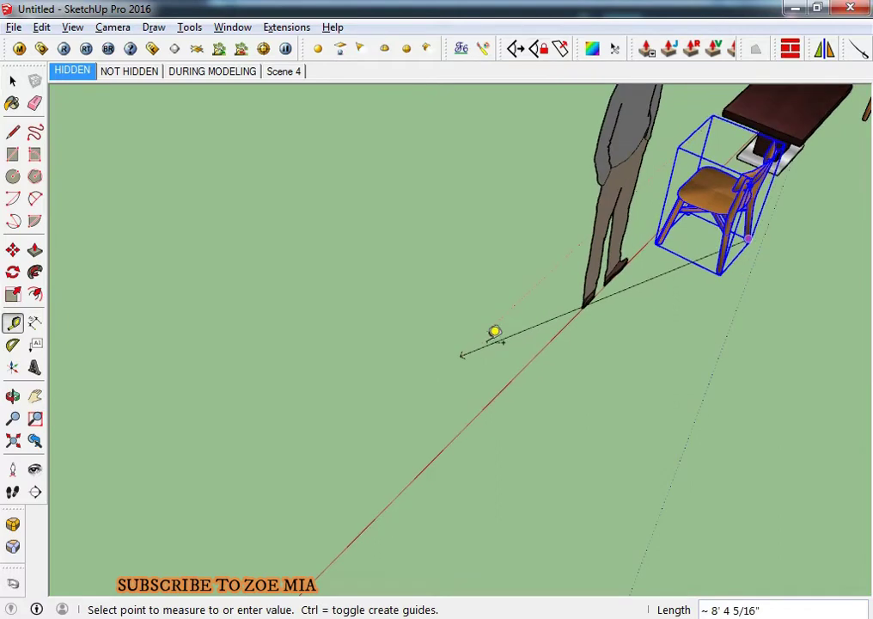
{"action": "scroll", "coordinate": [738, 193], "scroll_direction": "up", "scroll_amount": 1}
{"action": "scroll", "coordinate": [726, 189], "scroll_direction": "up", "scroll_amount": 1}
{"action": "scroll", "coordinate": [736, 228], "scroll_direction": "up", "scroll_amount": 2}
{"action": "scroll", "coordinate": [549, 246], "scroll_direction": "up", "scroll_amount": 2}
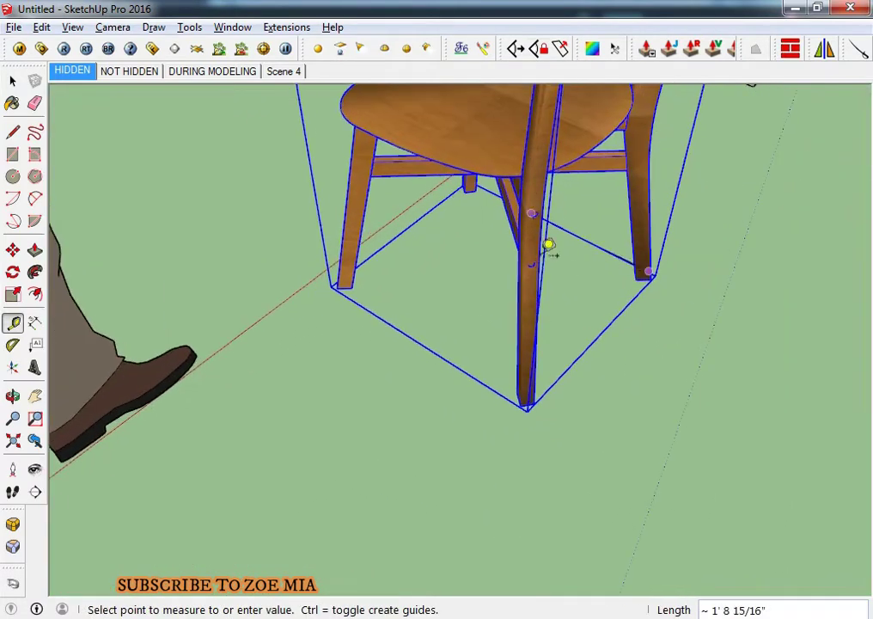
{"action": "scroll", "coordinate": [525, 408], "scroll_direction": "up", "scroll_amount": 2}
{"action": "scroll", "coordinate": [514, 464], "scroll_direction": "up", "scroll_amount": 2}
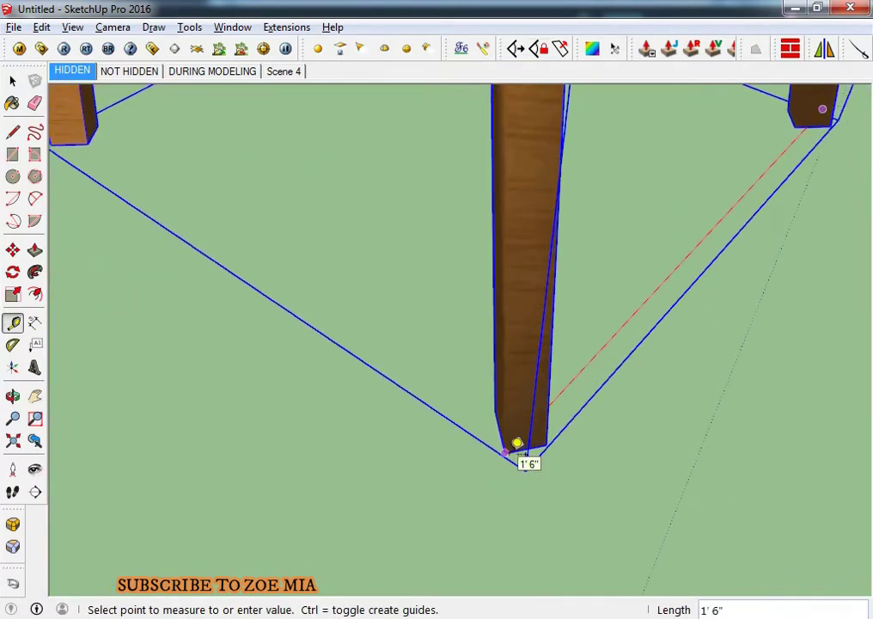
- Widen the chair along the red axis to 2'
{"action": "key", "text": "space"}
{"action": "scroll", "coordinate": [512, 429], "scroll_direction": "down", "scroll_amount": 2}
{"action": "scroll", "coordinate": [483, 342], "scroll_direction": "down", "scroll_amount": 2}
{"action": "mouse_move", "coordinate": [483, 343]}
{"action": "middle_mouse_down"}
{"action": "mouse_move", "coordinate": [448, 413]}
{"action": "mouse_move", "coordinate": [384, 292]}
{"action": "mouse_move", "coordinate": [567, 304]}
{"action": "middle_mouse_up"}
{"action": "scroll", "coordinate": [398, 351], "scroll_direction": "up", "scroll_amount": 2}
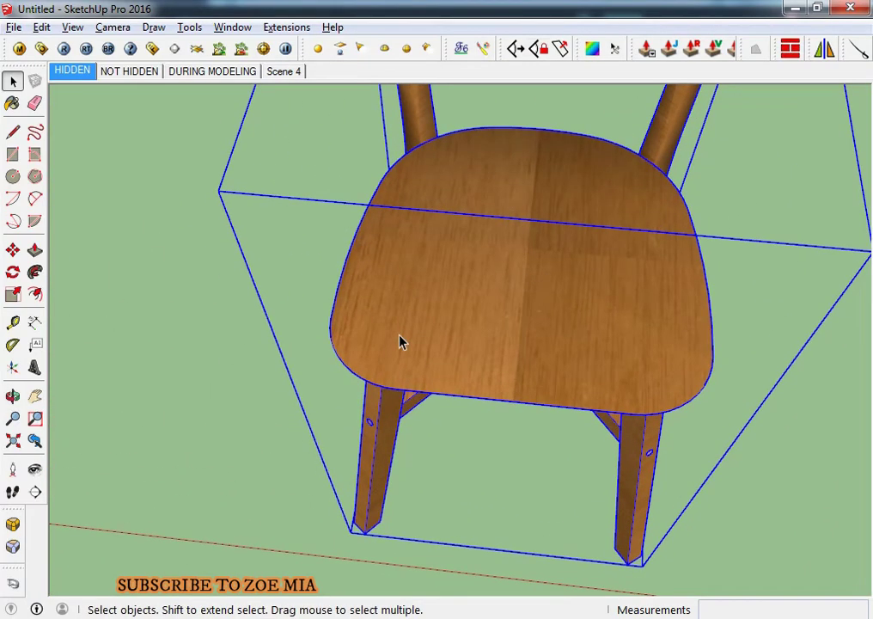
{"action": "key", "text": "s"}
{"action": "left_click_drag", "start_coordinate": [347, 247], "coordinate": [186, 250]}
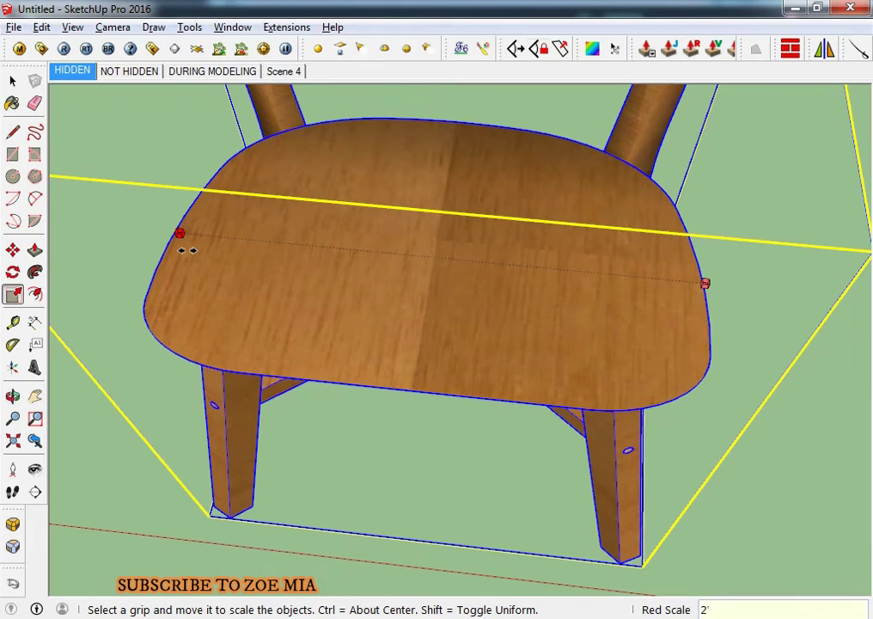
- Confirm the chair's 2' width and enlarge it slightly with a corner grip
{"action": "key", "text": "Return"}
{"action": "mouse_move", "coordinate": [399, 247]}
{"action": "middle_mouse_down"}
{"action": "mouse_move", "coordinate": [406, 283]}
{"action": "mouse_move", "coordinate": [705, 204]}
{"action": "middle_mouse_up"}
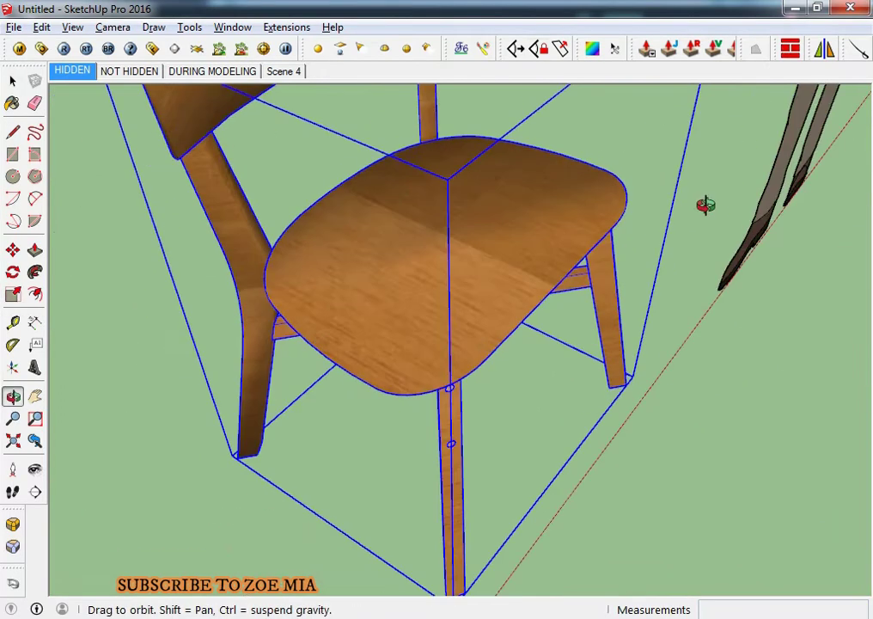
{"action": "middle_click_drag", "start_coordinate": [470, 312], "coordinate": [441, 331]}
{"action": "key", "text": "space"}
{"action": "key", "text": "s"}
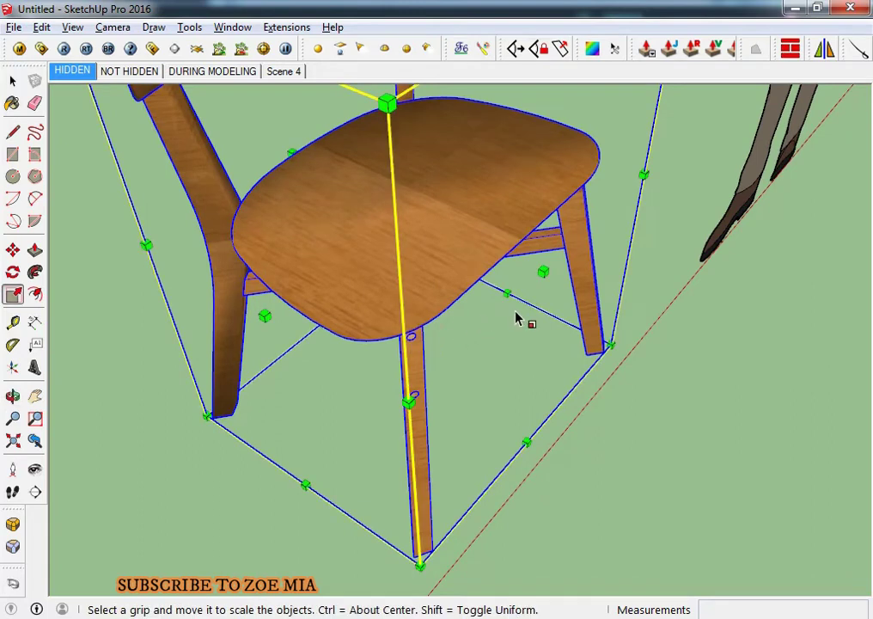
{"action": "left_click_drag", "start_coordinate": [510, 298], "coordinate": [516, 307]}
{"action": "key", "text": "space"}
- Stretch the chair to 2' deep along the green axis
{"action": "mouse_move", "coordinate": [517, 306]}
{"action": "middle_mouse_down"}
{"action": "mouse_move", "coordinate": [411, 269]}
{"action": "mouse_move", "coordinate": [357, 354]}
{"action": "mouse_move", "coordinate": [337, 302]}
{"action": "middle_mouse_up"}
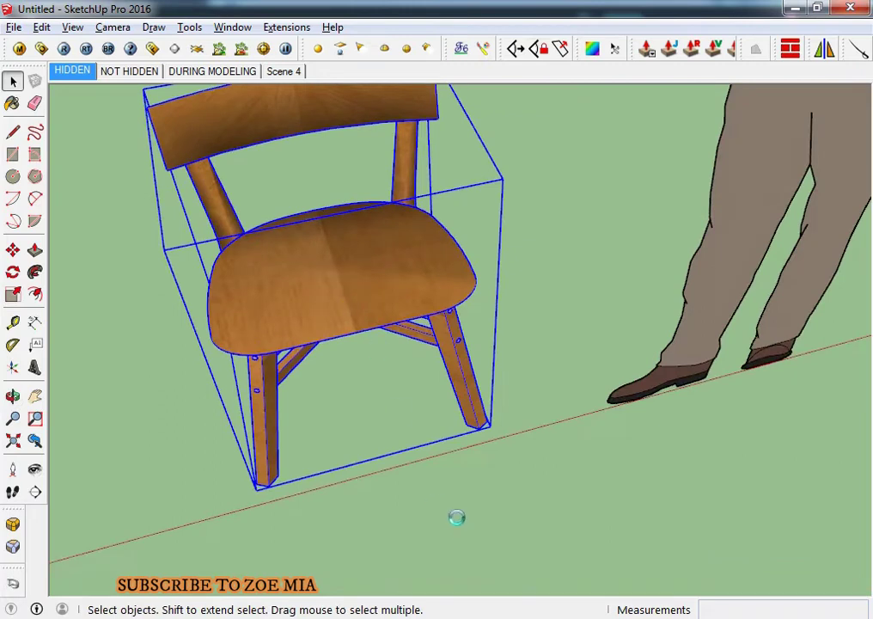
{"action": "middle_click_drag", "start_coordinate": [453, 500], "coordinate": [454, 507]}
{"action": "key", "text": "s"}
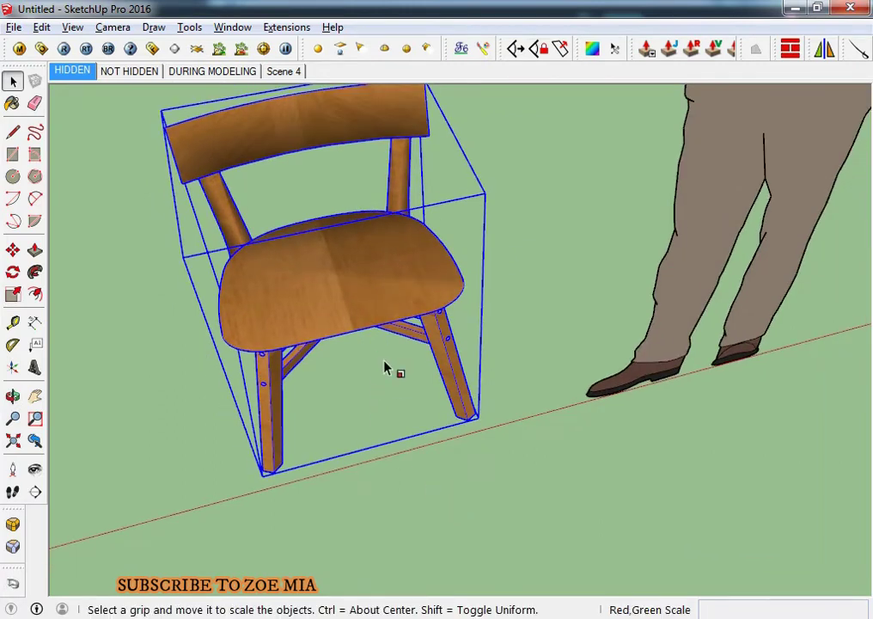
{"action": "left_click_drag", "start_coordinate": [358, 353], "coordinate": [375, 402]}
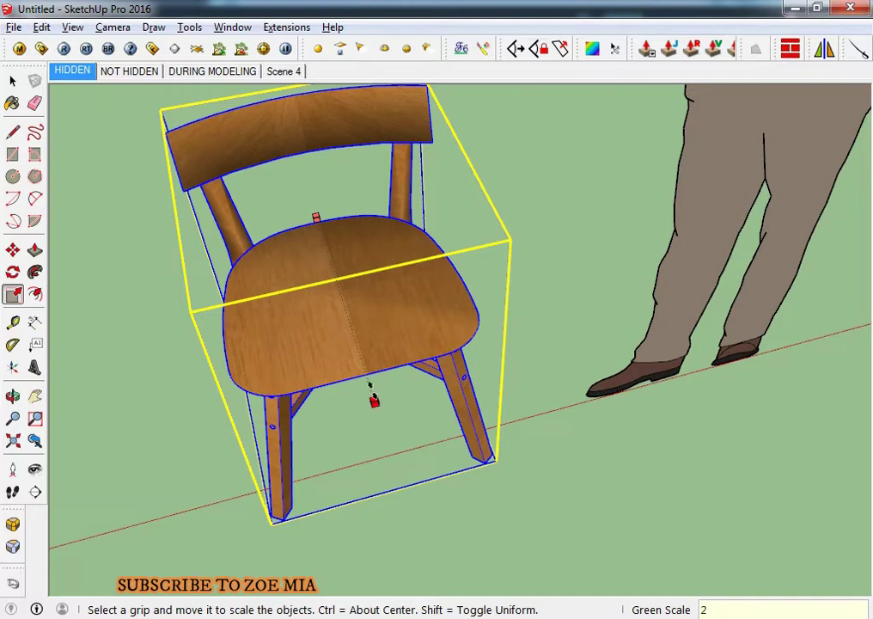
{"action": "key", "text": "space"}
- Measure 2' between the bottoms of the chair's rear legs with Tape Measure
{"action": "left_click", "coordinate": [473, 526]}
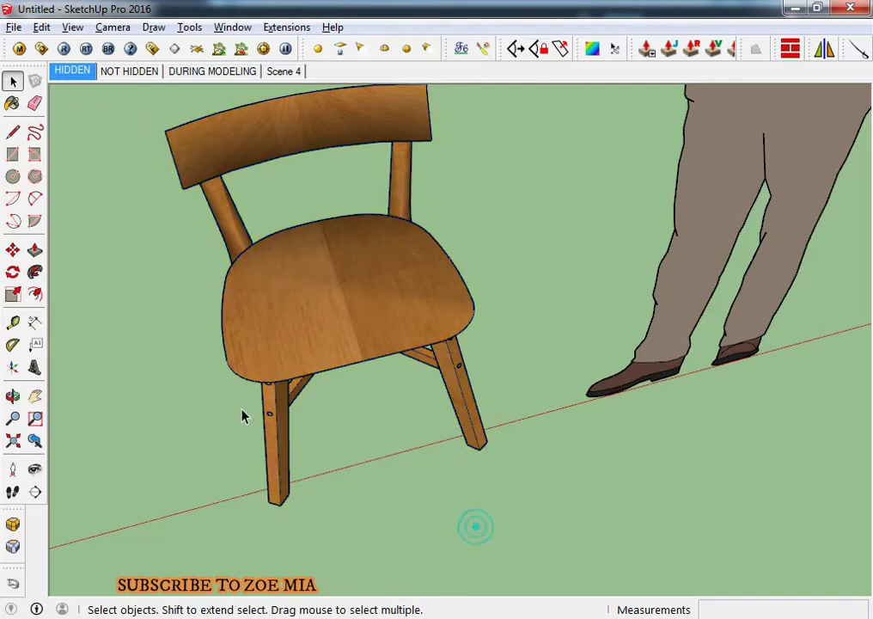
{"action": "middle_click_drag", "start_coordinate": [243, 413], "coordinate": [605, 388]}
{"action": "mouse_move", "coordinate": [358, 476]}
{"action": "middle_mouse_down"}
{"action": "mouse_move", "coordinate": [570, 449]}
{"action": "mouse_move", "coordinate": [547, 454]}
{"action": "middle_mouse_up"}
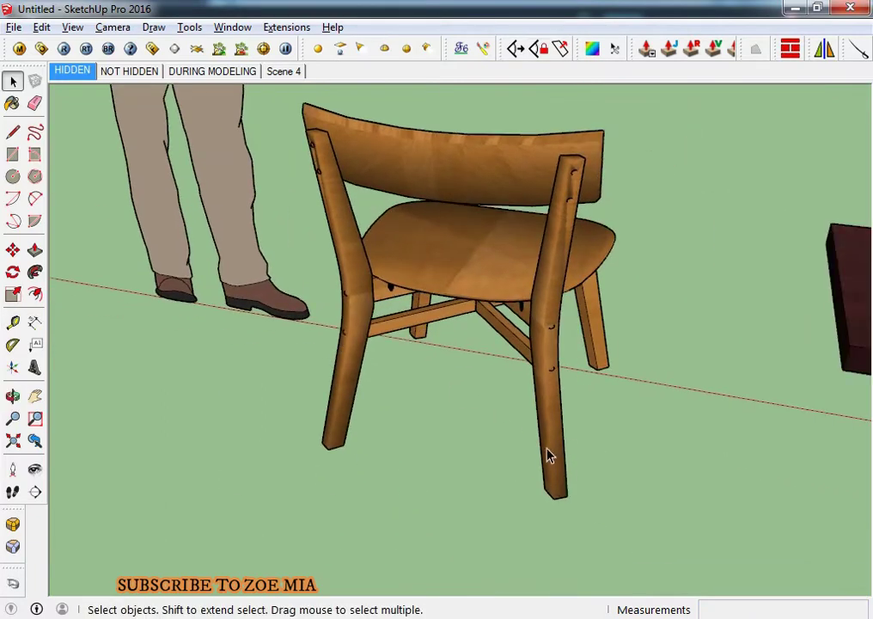
{"action": "scroll", "coordinate": [556, 503], "scroll_direction": "up", "scroll_amount": 3}
{"action": "key", "text": "t"}
{"action": "left_click", "coordinate": [579, 517]}
{"action": "mouse_move", "coordinate": [269, 396]}
{"action": "middle_mouse_down"}
{"action": "mouse_move", "coordinate": [536, 439]}
{"action": "mouse_move", "coordinate": [447, 481]}
{"action": "middle_mouse_up"}
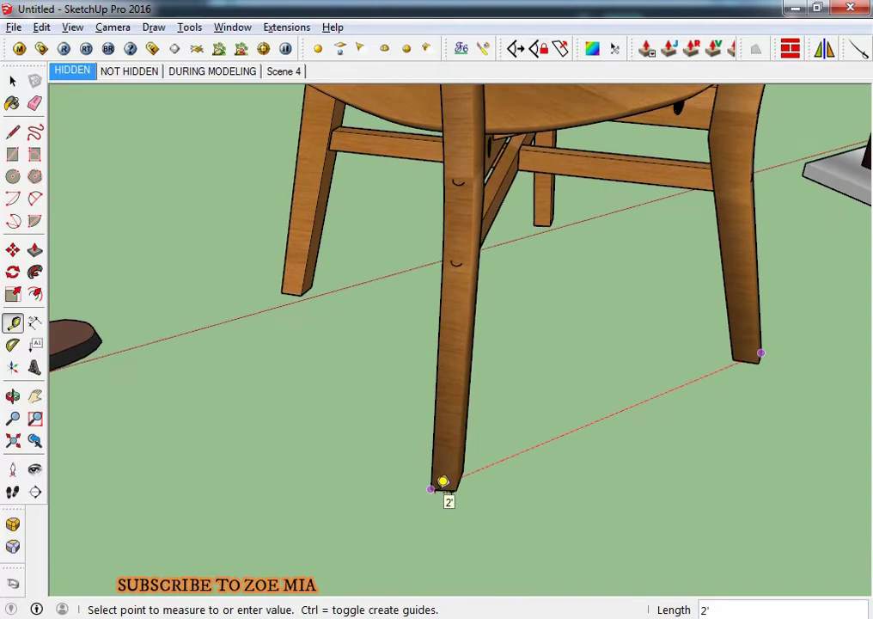
{"action": "left_click", "coordinate": [442, 481]}
- Measure the chair leg's length from its bottom corner
{"action": "left_click", "coordinate": [432, 487]}
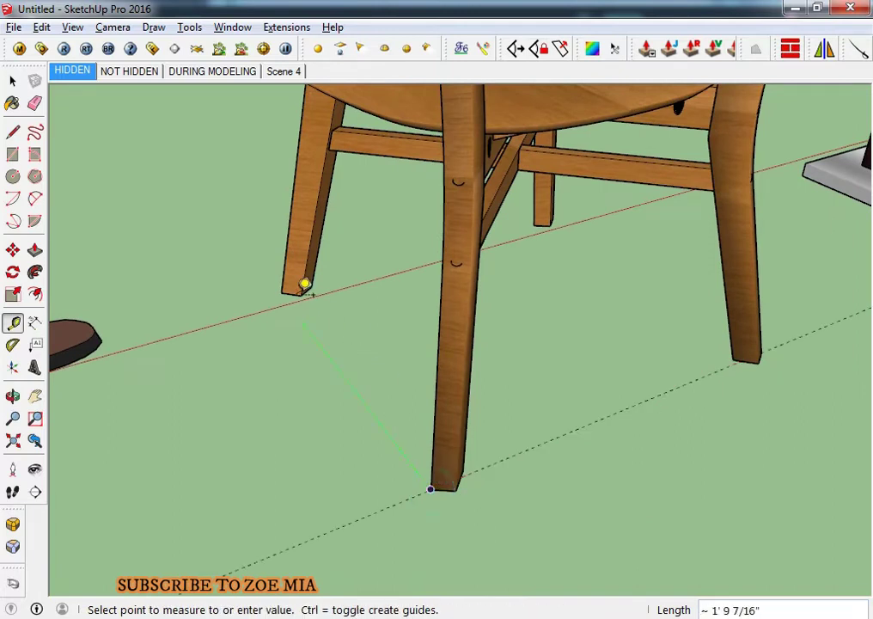
{"action": "scroll", "coordinate": [297, 281], "scroll_direction": "up", "scroll_amount": 3}
{"action": "scroll", "coordinate": [279, 270], "scroll_direction": "up", "scroll_amount": 2}
{"action": "mouse_move", "coordinate": [272, 262]}
{"action": "middle_mouse_down"}
{"action": "mouse_move", "coordinate": [639, 370]}
{"action": "mouse_move", "coordinate": [526, 403]}
{"action": "mouse_move", "coordinate": [483, 391]}
{"action": "middle_mouse_up"}
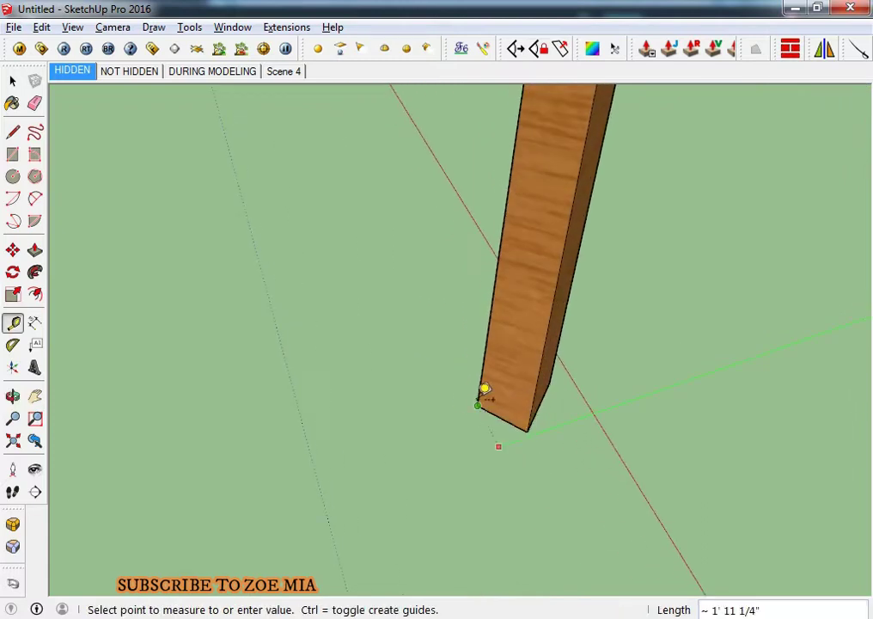
{"action": "left_click", "coordinate": [484, 397]}
- Place a guide line through the leg's bottom corner, then view the chair seat from above
{"action": "left_click", "coordinate": [482, 403]}
{"action": "mouse_move", "coordinate": [596, 409]}
{"action": "middle_mouse_down"}
{"action": "mouse_move", "coordinate": [93, 592]}
{"action": "mouse_move", "coordinate": [608, 414]}
{"action": "middle_mouse_up"}
{"action": "scroll", "coordinate": [710, 393], "scroll_direction": "up", "scroll_amount": 2}
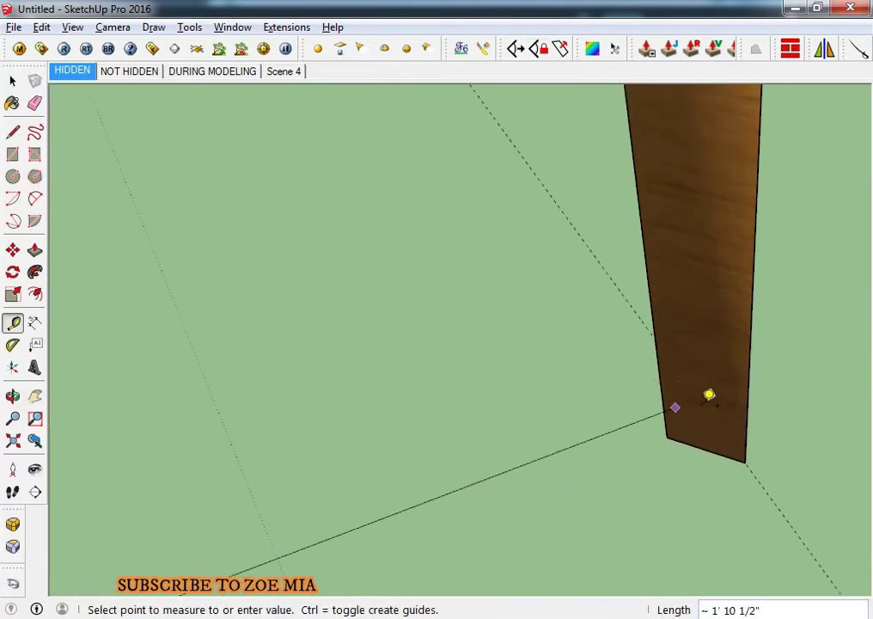
{"action": "scroll", "coordinate": [487, 399], "scroll_direction": "up", "scroll_amount": 3}
{"action": "scroll", "coordinate": [460, 431], "scroll_direction": "down", "scroll_amount": 3}
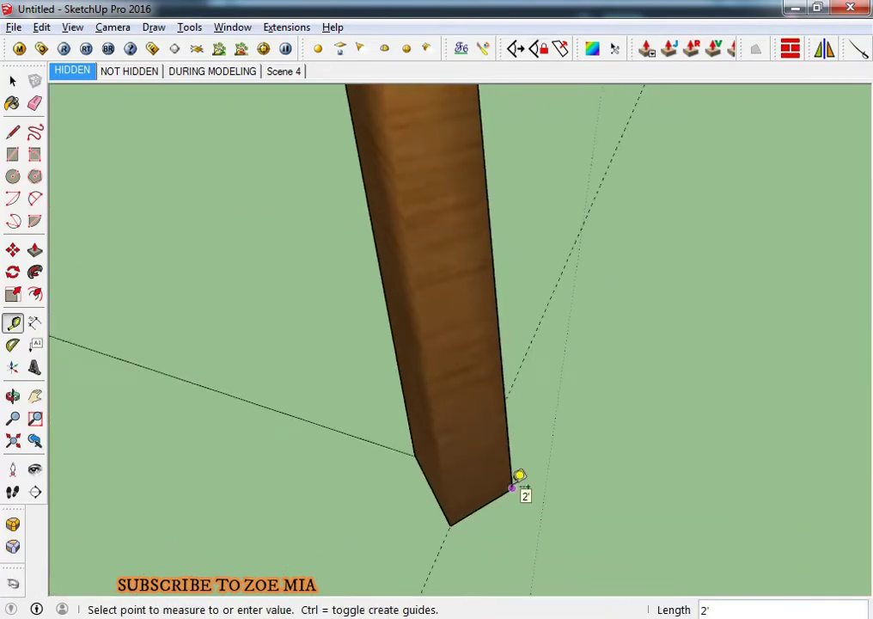
{"action": "left_click", "coordinate": [513, 488]}
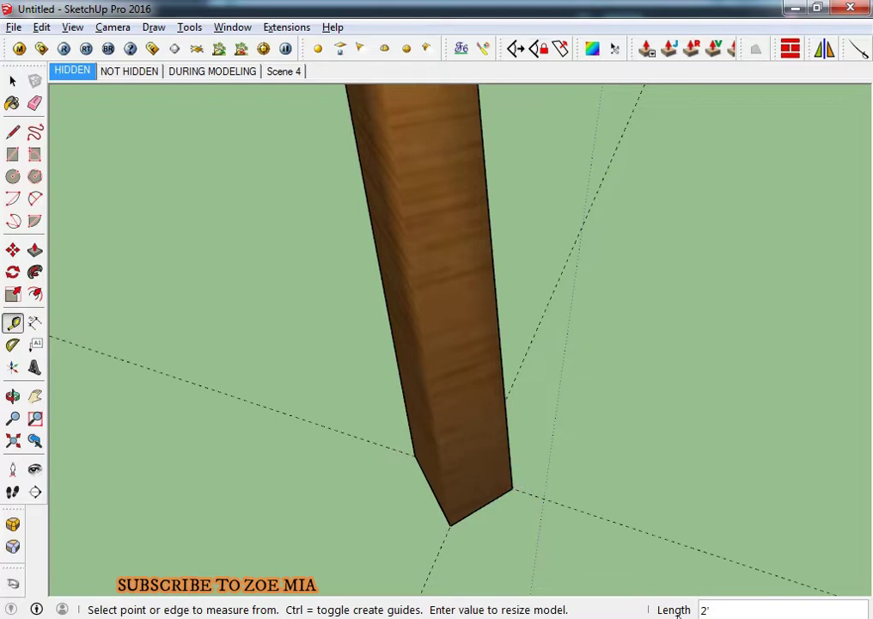
{"action": "key", "text": "space"}
{"action": "scroll", "coordinate": [404, 394], "scroll_direction": "down", "scroll_amount": 3}
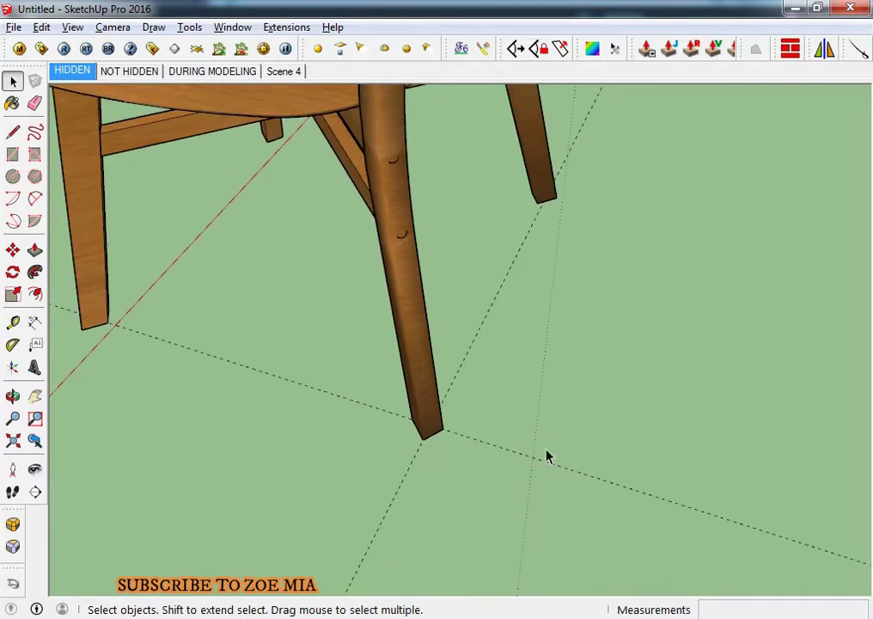
{"action": "mouse_move", "coordinate": [335, 468]}
{"action": "middle_mouse_down"}
{"action": "mouse_move", "coordinate": [315, 233]}
{"action": "mouse_move", "coordinate": [470, 327]}
{"action": "mouse_move", "coordinate": [264, 410]}
{"action": "mouse_move", "coordinate": [428, 377]}
{"action": "mouse_move", "coordinate": [318, 335]}
{"action": "middle_mouse_up"}
- Select the person figure and scale its height to 5.5' from the top grip
{"action": "left_click", "coordinate": [473, 372]}
{"action": "scroll", "coordinate": [447, 438], "scroll_direction": "down", "scroll_amount": 2}
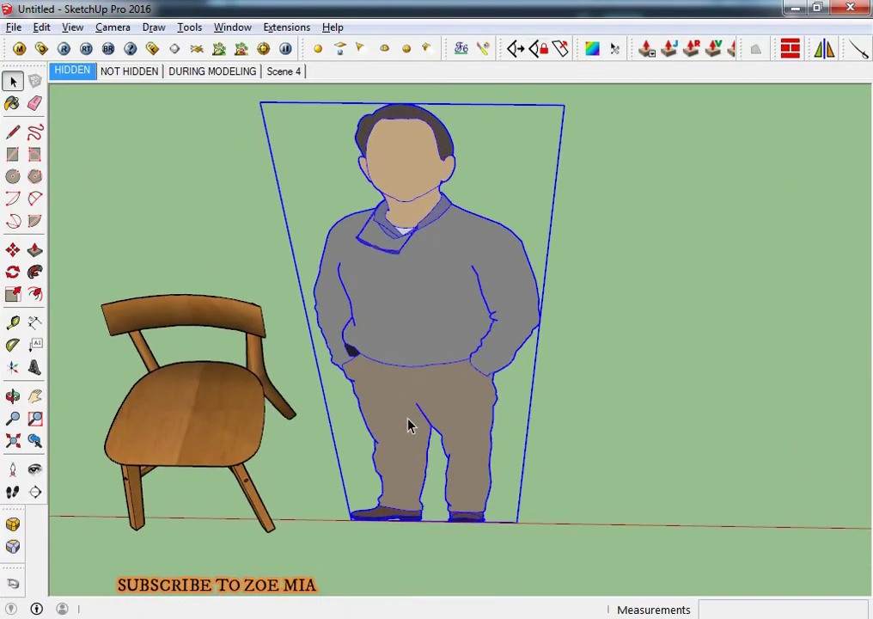
{"action": "key", "text": "t"}
{"action": "left_click", "coordinate": [537, 522]}
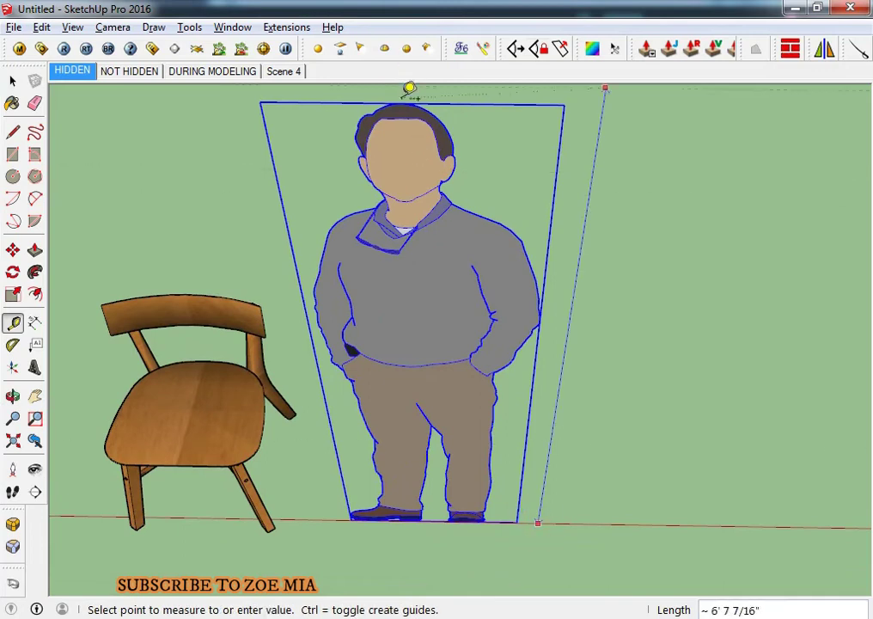
{"action": "key", "text": "space"}
{"action": "middle_click_drag", "start_coordinate": [415, 244], "coordinate": [395, 307]}
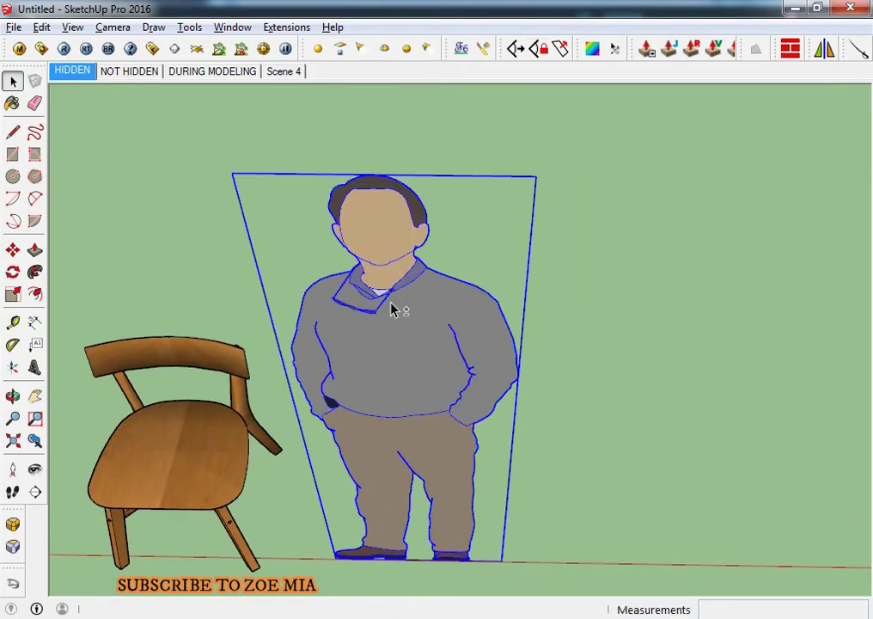
{"action": "key", "text": "s"}
{"action": "left_click_drag", "start_coordinate": [385, 171], "coordinate": [379, 360]}
{"action": "type", "text": "5.5'"}
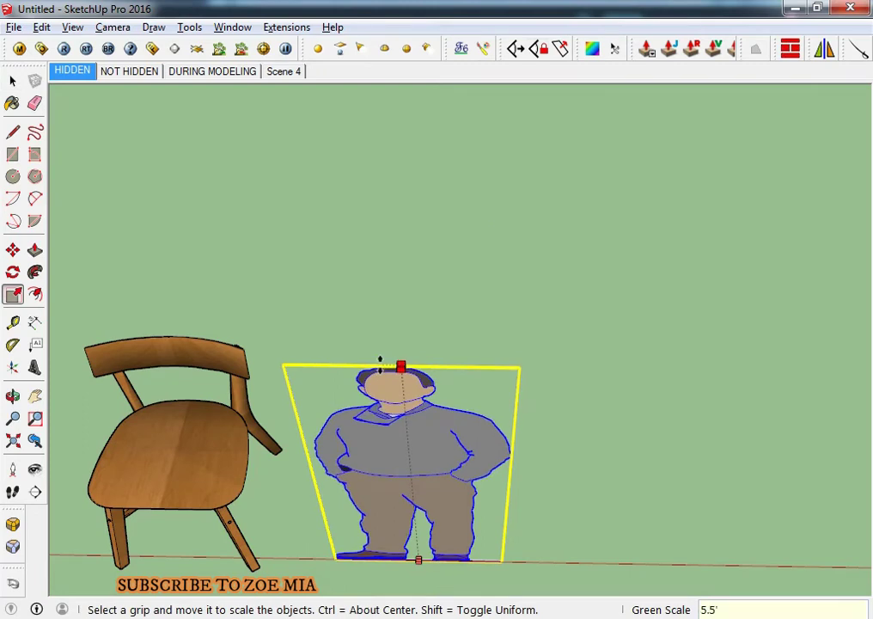
{"action": "key", "text": "Return"}
- Verify with Tape Measure that the figure measures 5' 6" from floor to head
{"action": "middle_click_drag", "start_coordinate": [380, 361], "coordinate": [400, 238]}
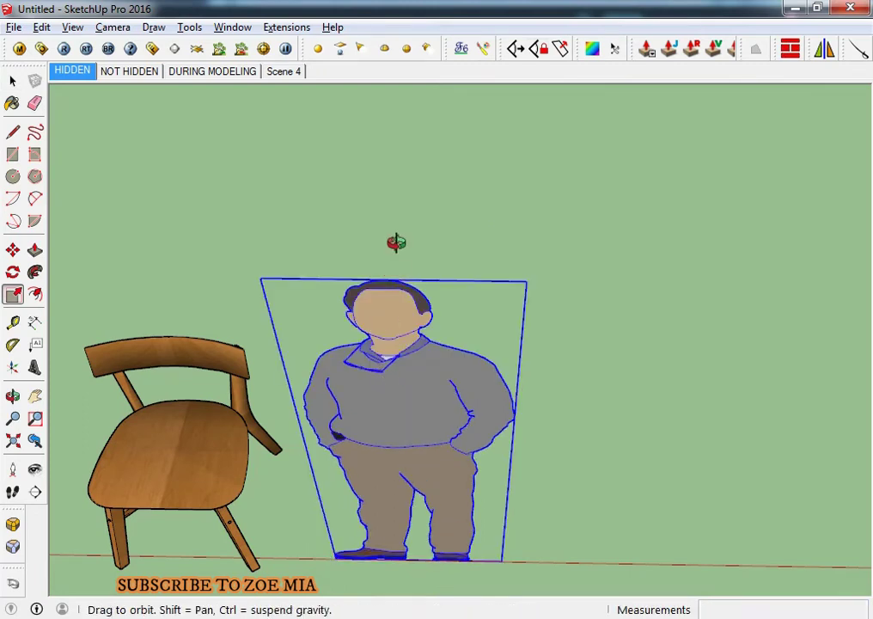
{"action": "scroll", "coordinate": [400, 238], "scroll_direction": "up", "scroll_amount": 3}
{"action": "scroll", "coordinate": [406, 306], "scroll_direction": "up", "scroll_amount": 2}
{"action": "key", "text": "space"}
{"action": "scroll", "coordinate": [391, 438], "scroll_direction": "down", "scroll_amount": 3}
{"action": "middle_click_drag", "start_coordinate": [395, 412], "coordinate": [401, 393]}
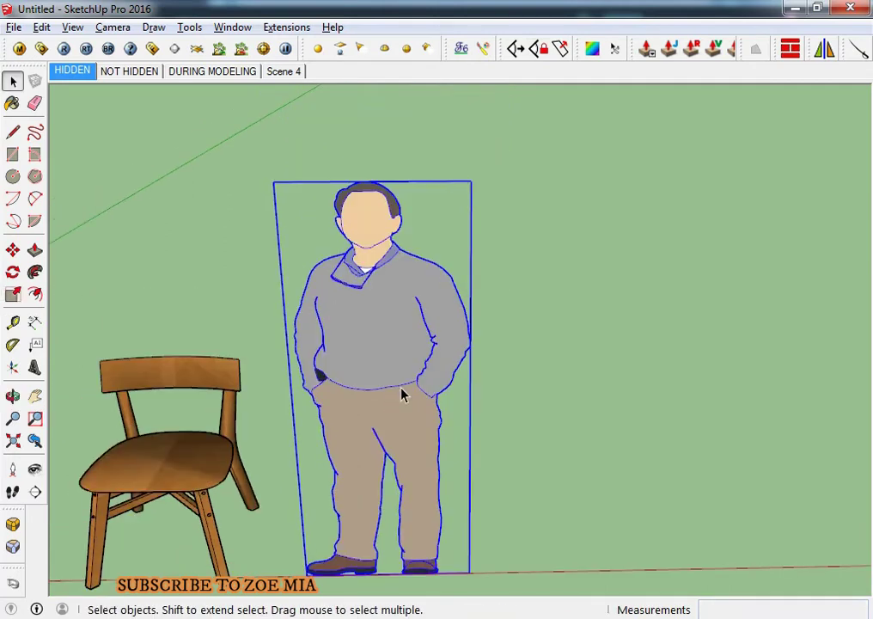
{"action": "key", "text": "t"}
{"action": "left_click", "coordinate": [515, 571]}
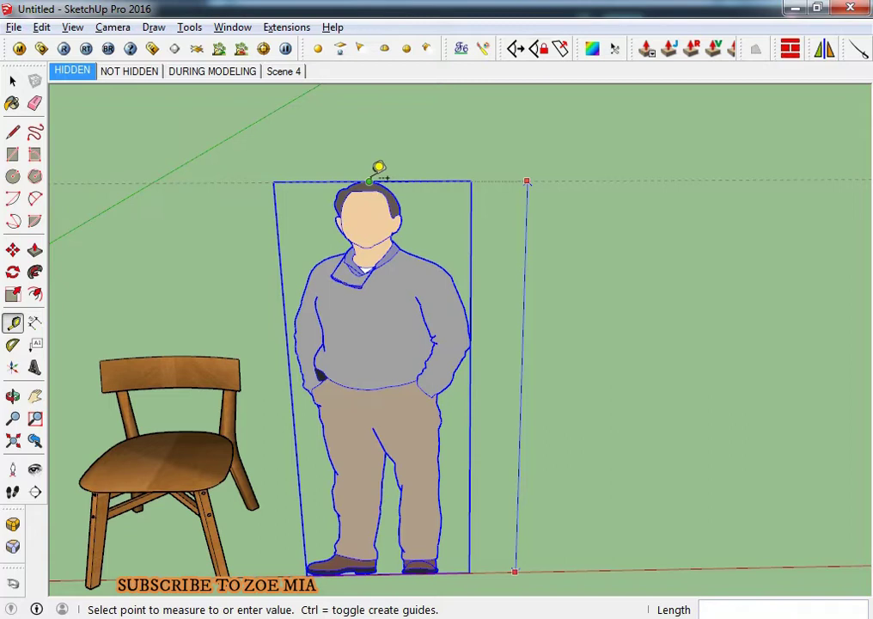
{"action": "scroll", "coordinate": [375, 170], "scroll_direction": "up", "scroll_amount": 1}
{"action": "scroll", "coordinate": [374, 172], "scroll_direction": "up", "scroll_amount": 2}
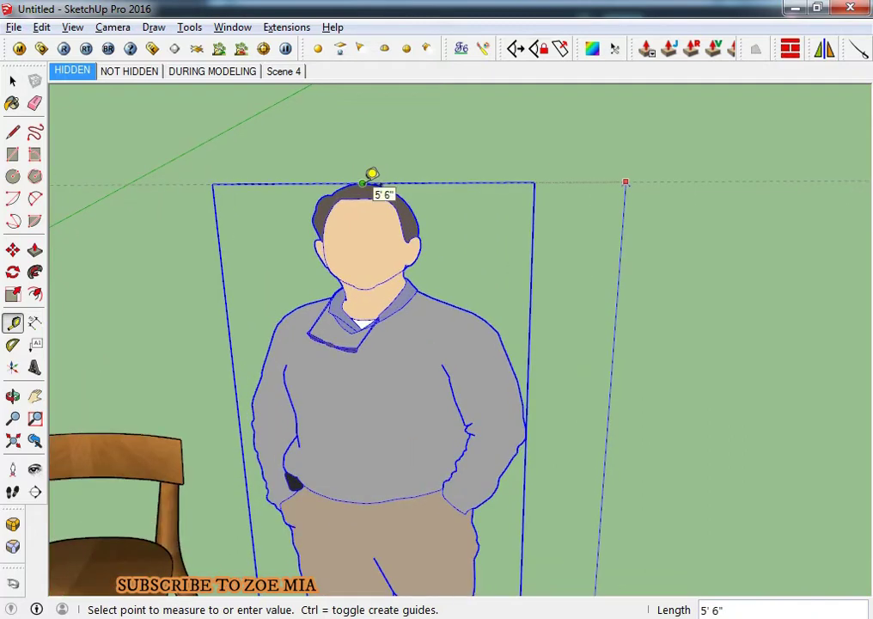
{"action": "left_click", "coordinate": [371, 174]}
{"action": "key", "text": "space"}
{"action": "scroll", "coordinate": [384, 404], "scroll_direction": "down", "scroll_amount": 3}
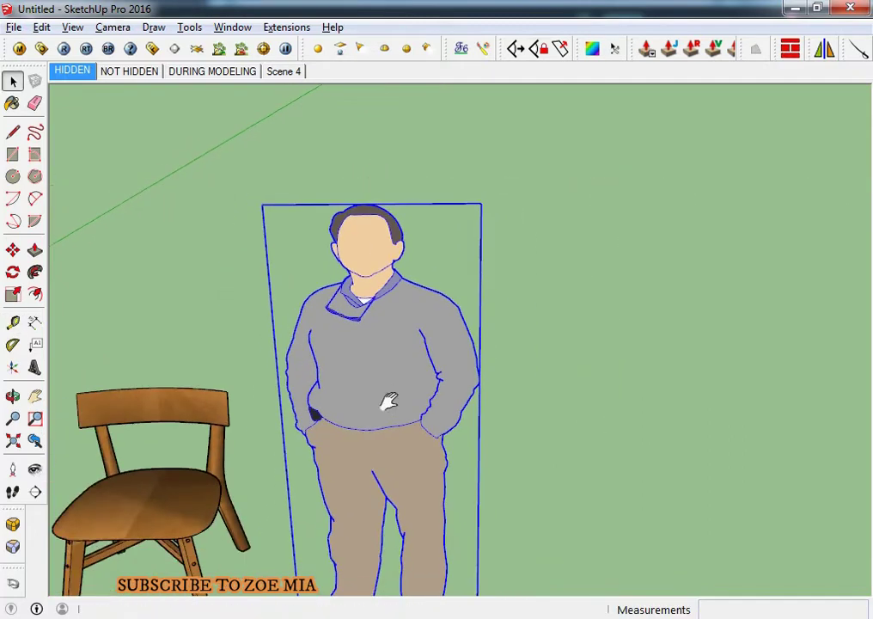
- Measure the figure's width, then scale it narrower to 24" from its right side
{"action": "key", "text": "t"}
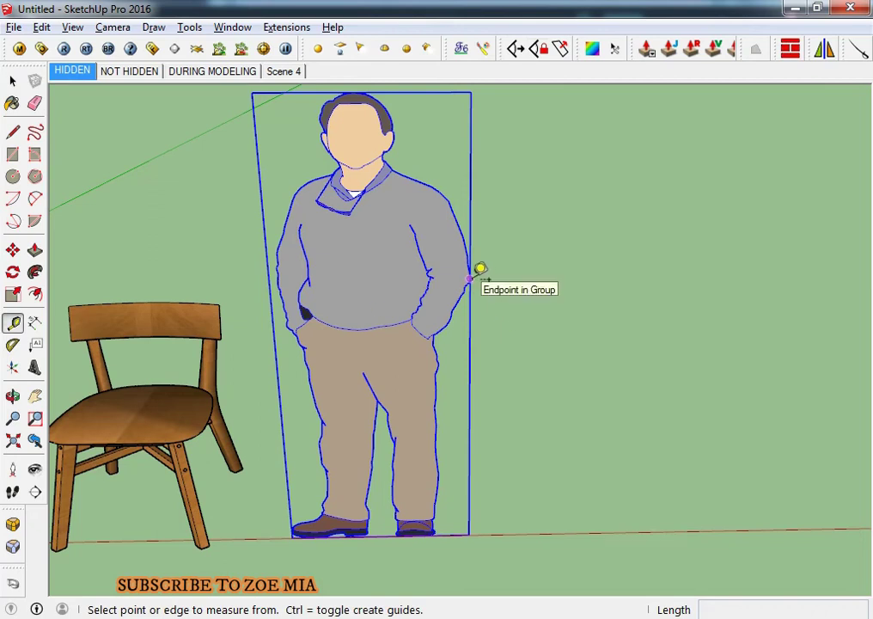
{"action": "left_click", "coordinate": [470, 278]}
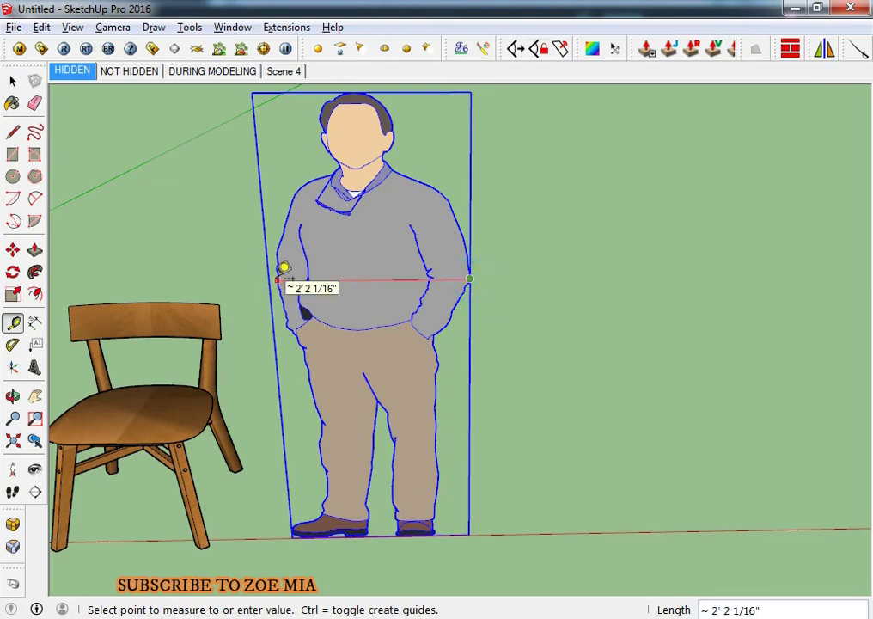
{"action": "left_click", "coordinate": [277, 280]}
{"action": "key", "text": "space"}
{"action": "key", "text": "s"}
{"action": "left_click_drag", "start_coordinate": [471, 338], "coordinate": [424, 340]}
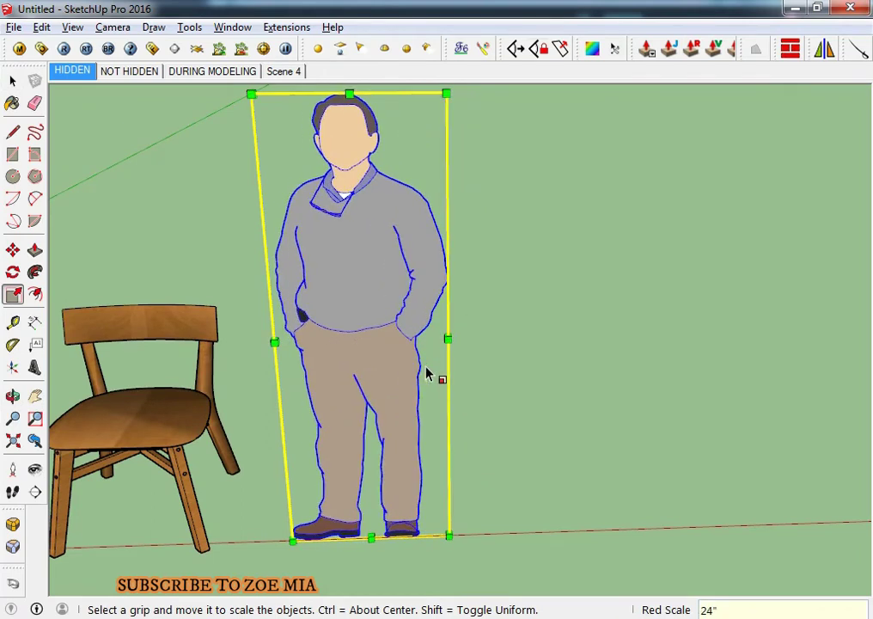
{"action": "key", "text": "ctrl+z"}
{"action": "key", "text": "space"}
- Recheck the figure's width with Tape Measure, confirming it reads 2'
{"action": "key", "text": "t"}
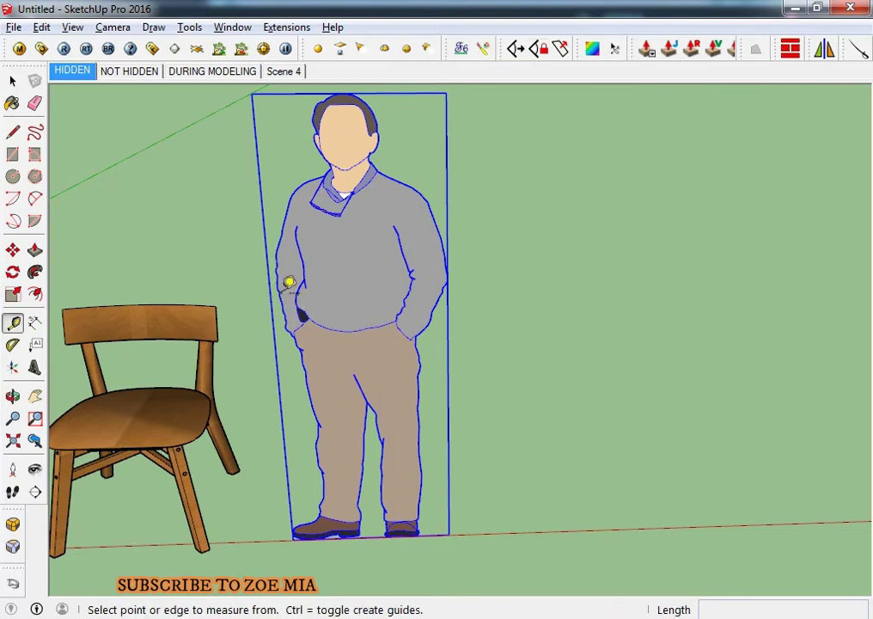
{"action": "left_click", "coordinate": [448, 278]}
{"action": "scroll", "coordinate": [285, 283], "scroll_direction": "up", "scroll_amount": 2}
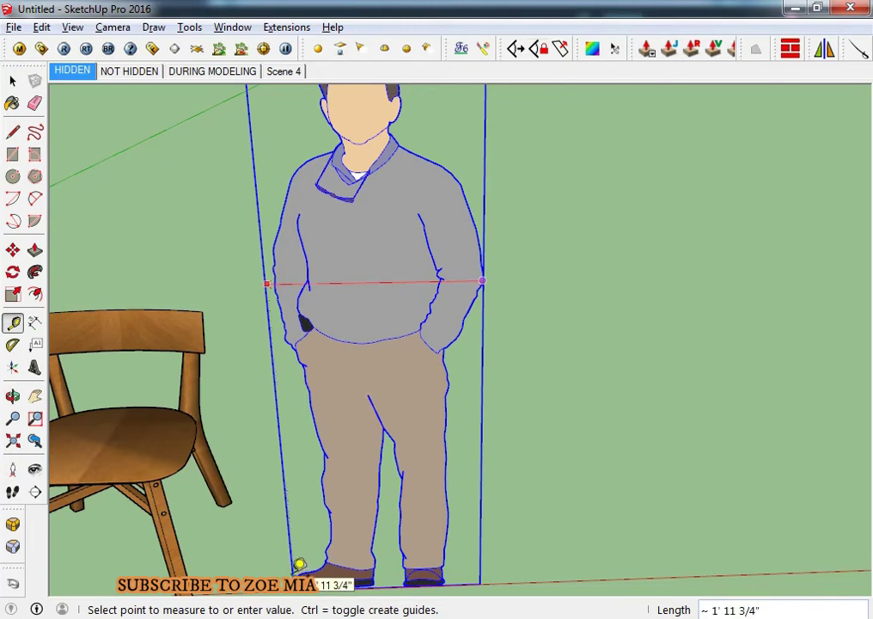
{"action": "scroll", "coordinate": [299, 564], "scroll_direction": "up", "scroll_amount": 2}
{"action": "scroll", "coordinate": [299, 565], "scroll_direction": "up", "scroll_amount": 2}
{"action": "scroll", "coordinate": [301, 567], "scroll_direction": "up", "scroll_amount": 2}
{"action": "middle_click_drag", "start_coordinate": [306, 567], "coordinate": [305, 522], "text": "shift"}
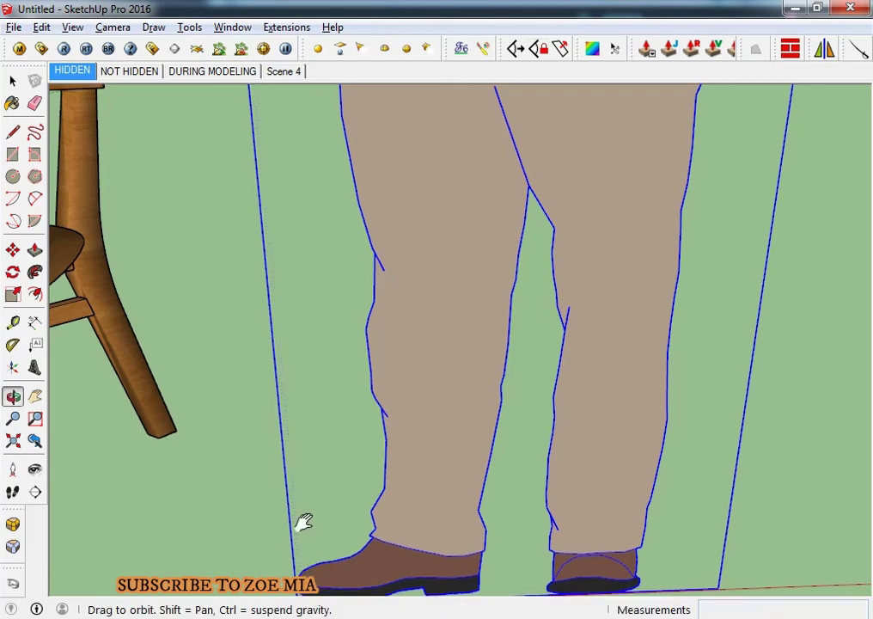
{"action": "scroll", "coordinate": [305, 516], "scroll_direction": "up", "scroll_amount": 3}
{"action": "scroll", "coordinate": [292, 494], "scroll_direction": "up", "scroll_amount": 2}
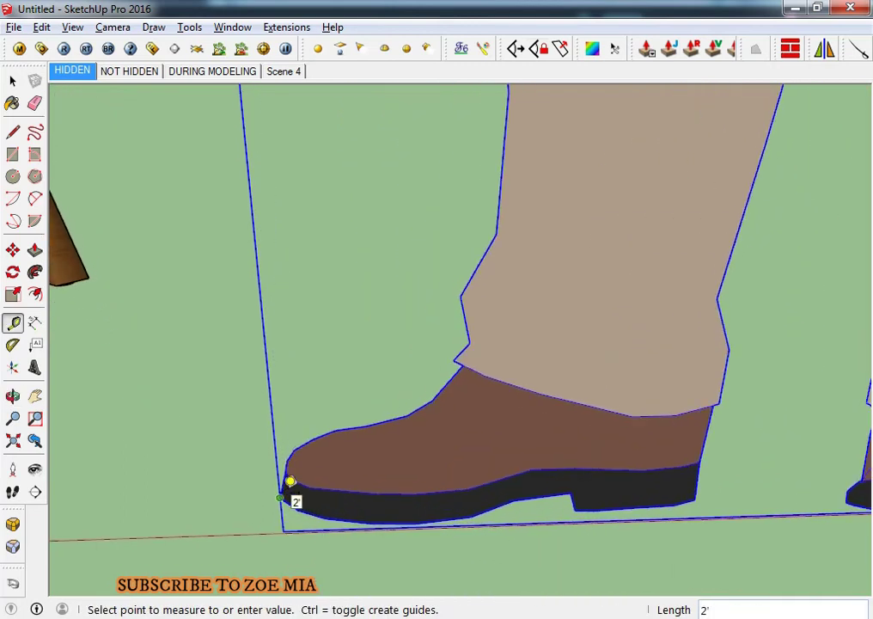
{"action": "scroll", "coordinate": [290, 482], "scroll_direction": "down", "scroll_amount": 3}
{"action": "scroll", "coordinate": [289, 487], "scroll_direction": "down", "scroll_amount": 2}
{"action": "scroll", "coordinate": [290, 490], "scroll_direction": "down", "scroll_amount": 2}
{"action": "scroll", "coordinate": [291, 491], "scroll_direction": "down", "scroll_amount": 1}
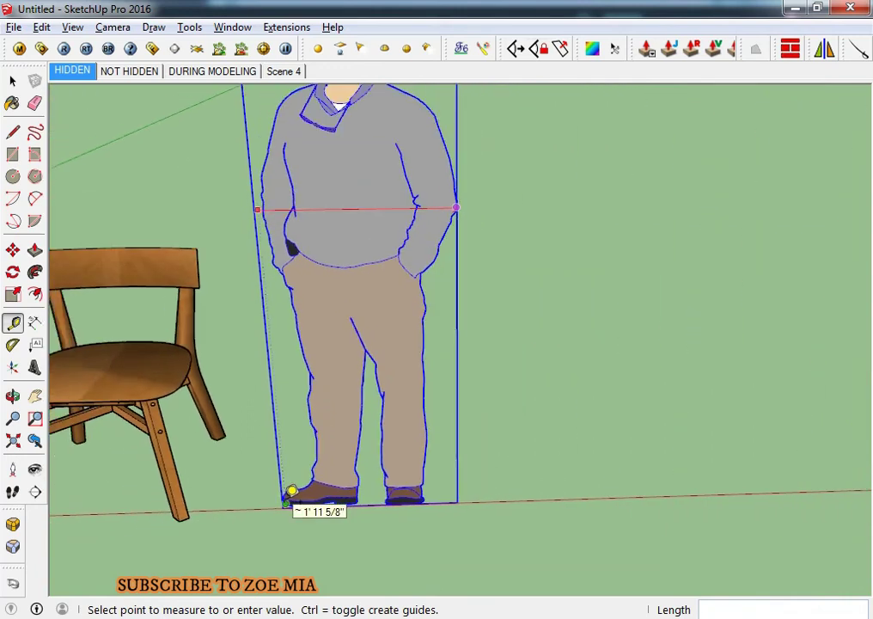
{"action": "key", "text": "space"}
- Deselect the figure, zoom out and orbit to a level view of all four models
{"action": "left_click", "coordinate": [550, 335]}
{"action": "scroll", "coordinate": [536, 351], "scroll_direction": "down", "scroll_amount": 1}
{"action": "scroll", "coordinate": [481, 387], "scroll_direction": "down", "scroll_amount": 2}
{"action": "scroll", "coordinate": [438, 408], "scroll_direction": "down", "scroll_amount": 2}
{"action": "mouse_move", "coordinate": [433, 407]}
{"action": "middle_mouse_down"}
{"action": "mouse_move", "coordinate": [347, 386]}
{"action": "mouse_move", "coordinate": [358, 312]}
{"action": "mouse_move", "coordinate": [403, 306]}
{"action": "mouse_move", "coordinate": [528, 435]}
{"action": "middle_mouse_up"}
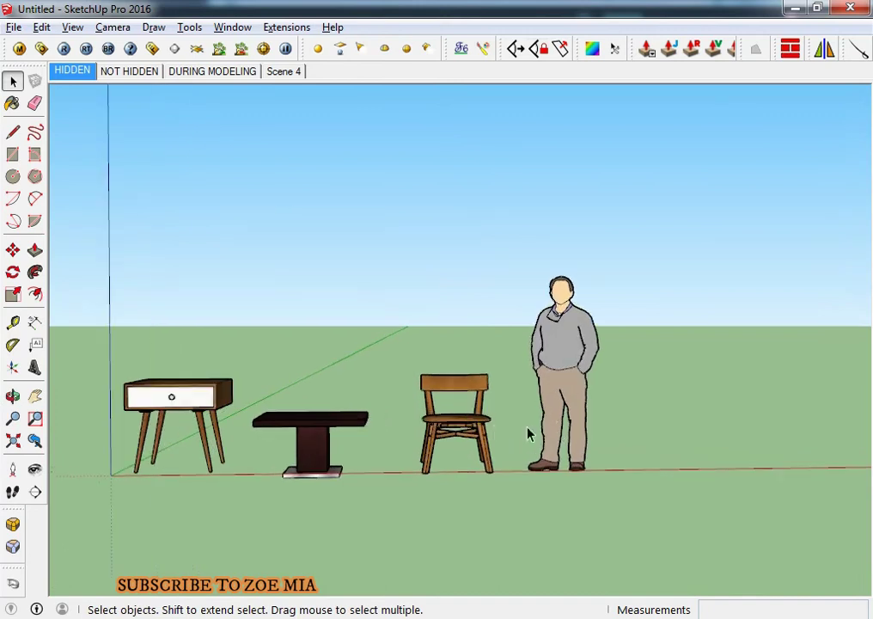
{"action": "mouse_move", "coordinate": [563, 402]}
{"action": "middle_mouse_down", "text": "shift"}
{"action": "mouse_move", "coordinate": [565, 412]}
{"action": "mouse_move", "coordinate": [550, 410]}
{"action": "middle_mouse_up", "text": "shift"}
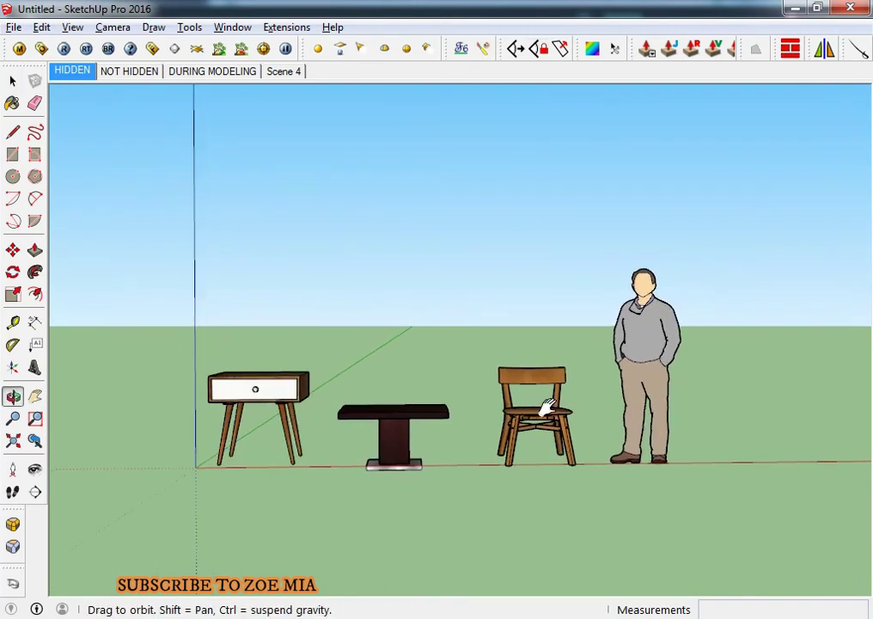